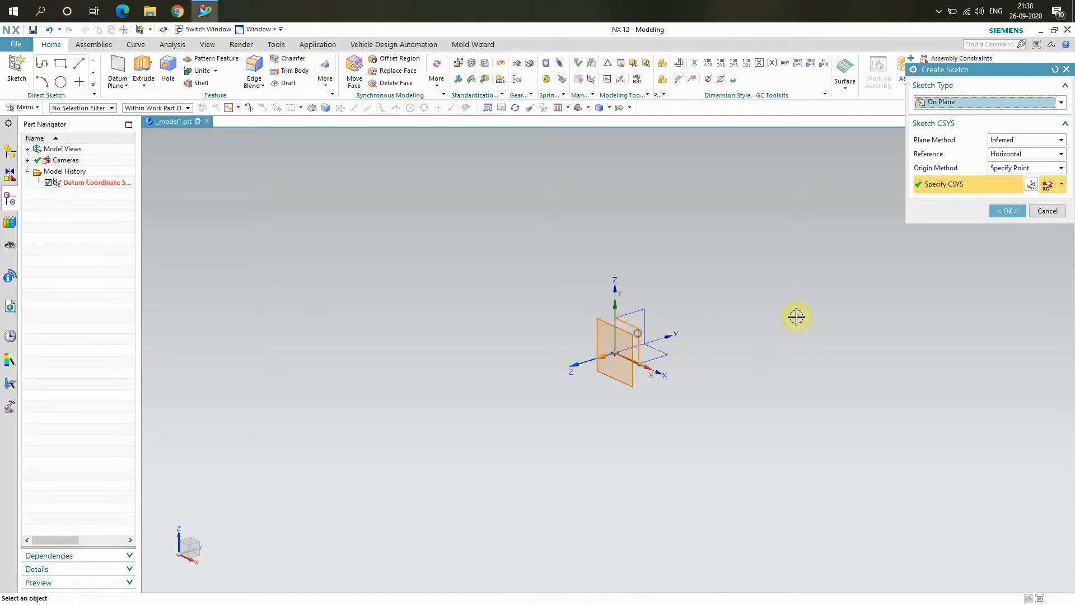
Step: Create a sketch on the XZ plane and draw a 260 mm vertical line up from the origin
{"action": "left_click", "coordinate": [1009, 211]}
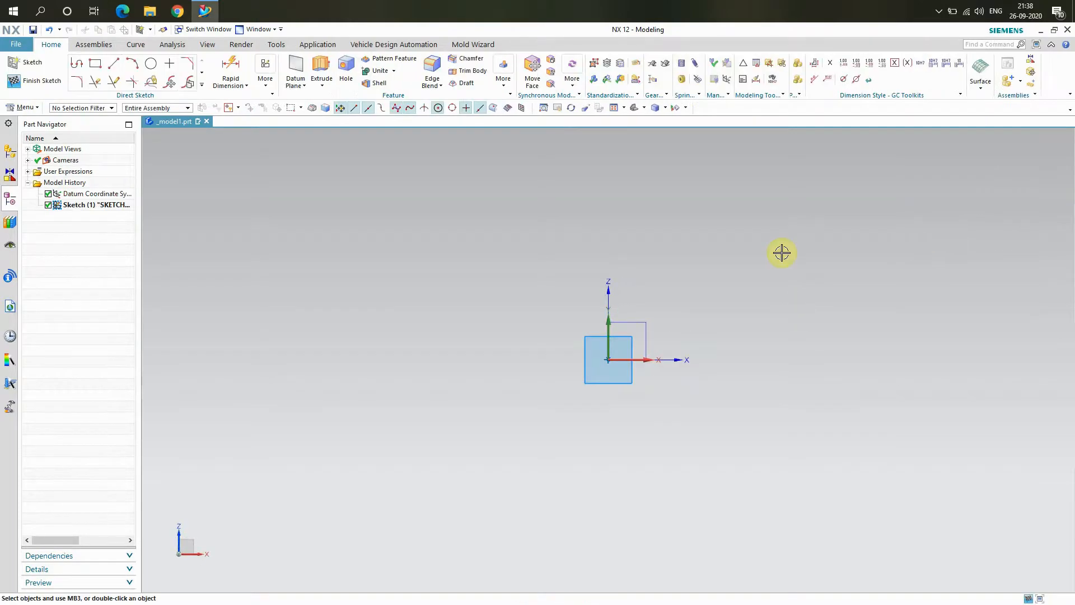
{"action": "left_click", "coordinate": [116, 61]}
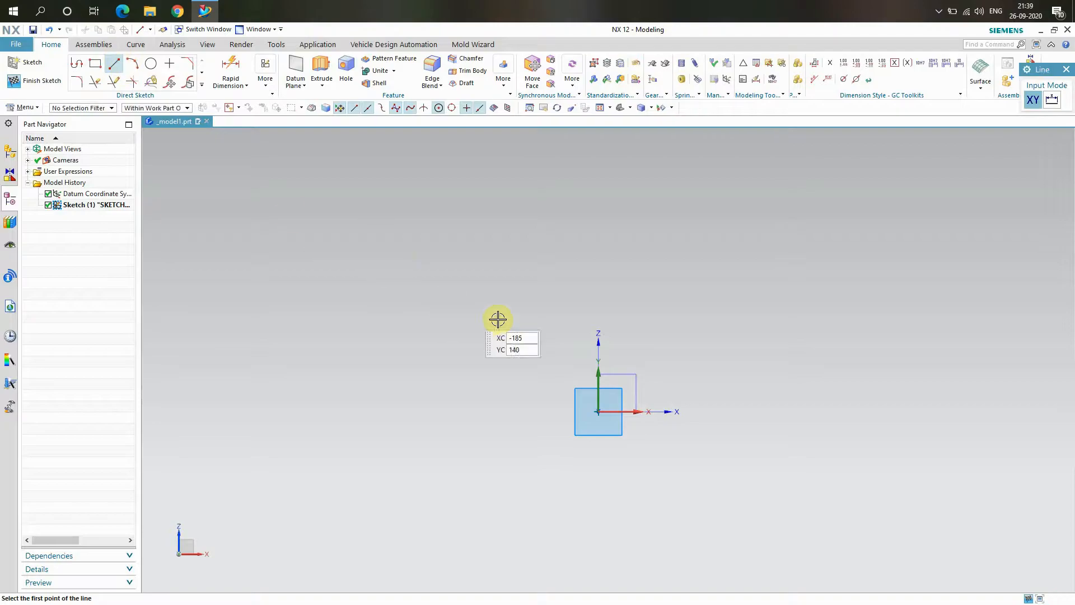
{"action": "left_click", "coordinate": [597, 413]}
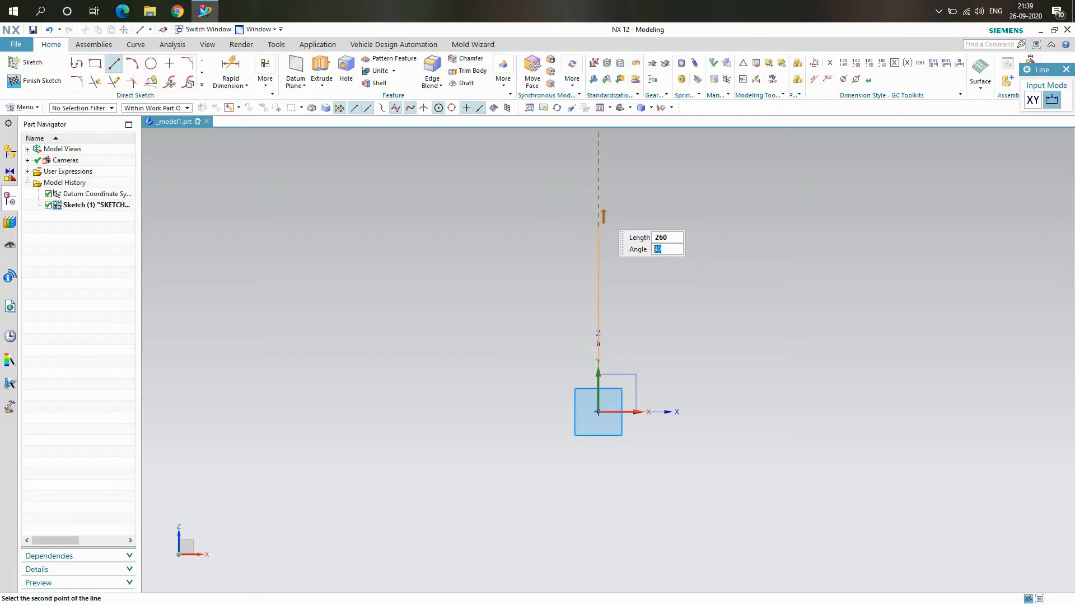
{"action": "left_click", "coordinate": [600, 210]}
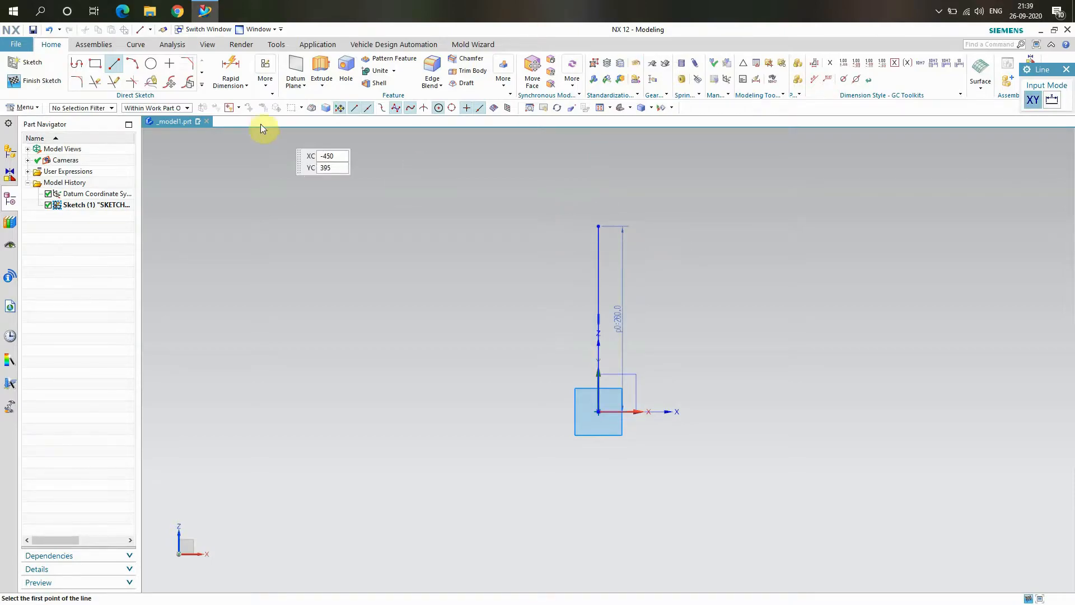
Step: Draw two 30 mm horizontal lines in opposite directions from the upper end of the vertical line
{"action": "scroll", "coordinate": [598, 227], "scroll_direction": "up", "scroll_amount": 3}
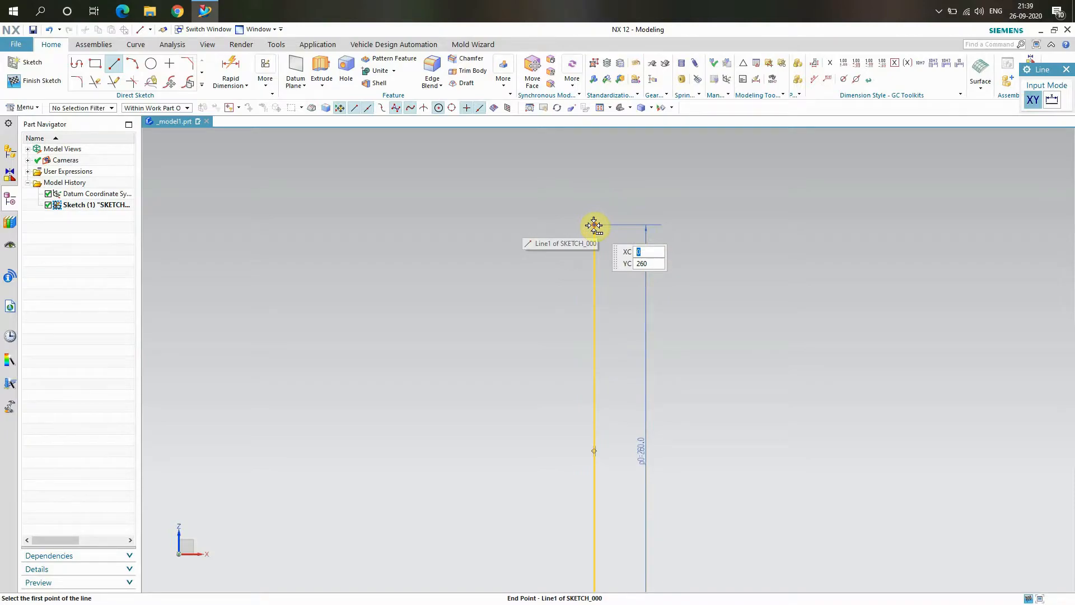
{"action": "left_click", "coordinate": [594, 226]}
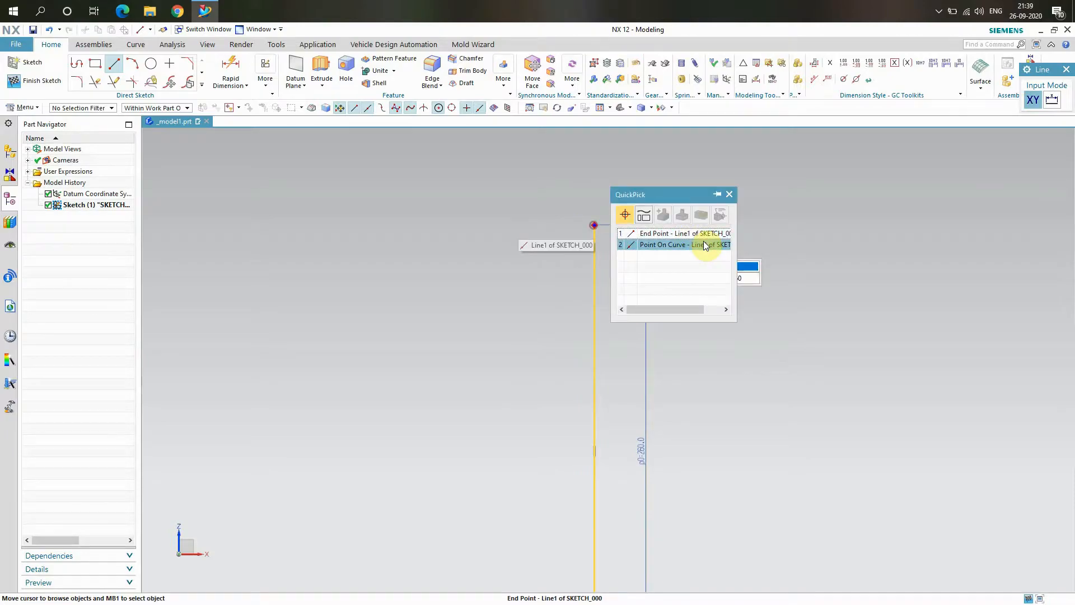
{"action": "left_click", "coordinate": [677, 235]}
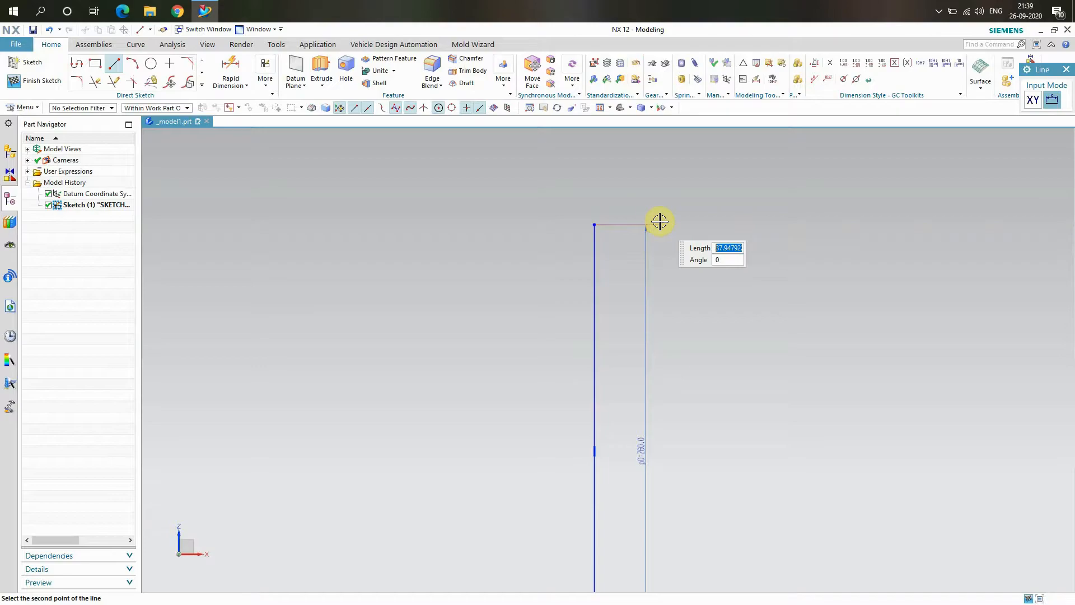
{"action": "type", "text": "33"}
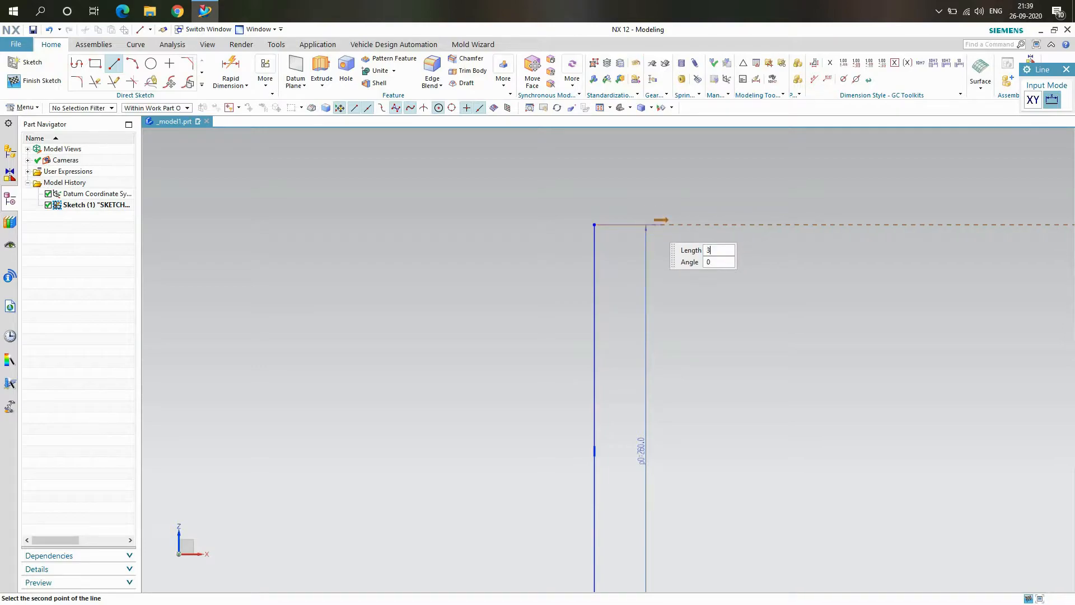
{"action": "key", "text": "Tab"}
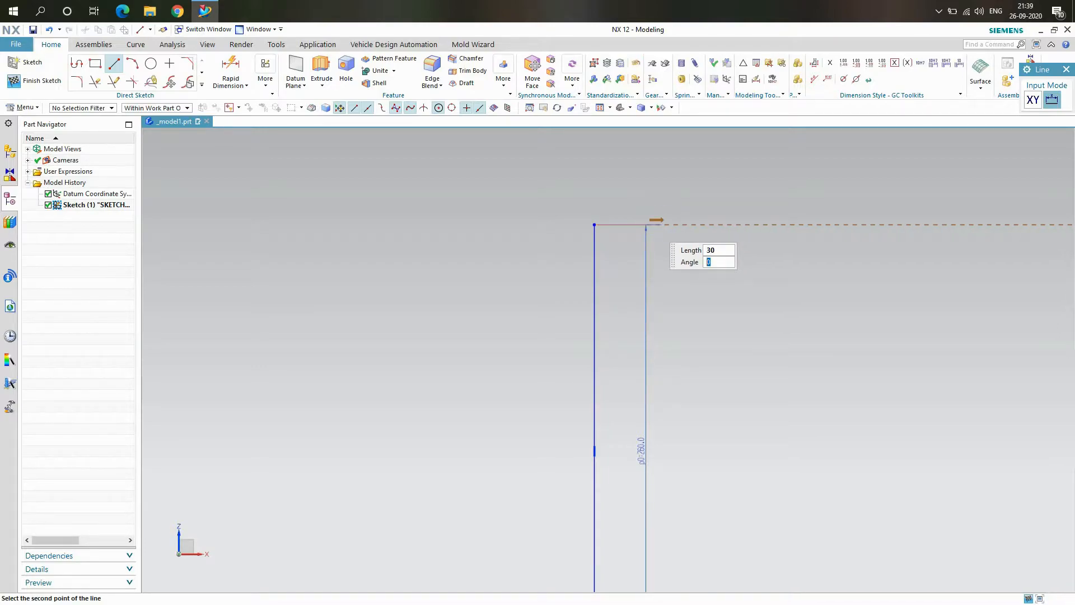
{"action": "left_click", "coordinate": [651, 224]}
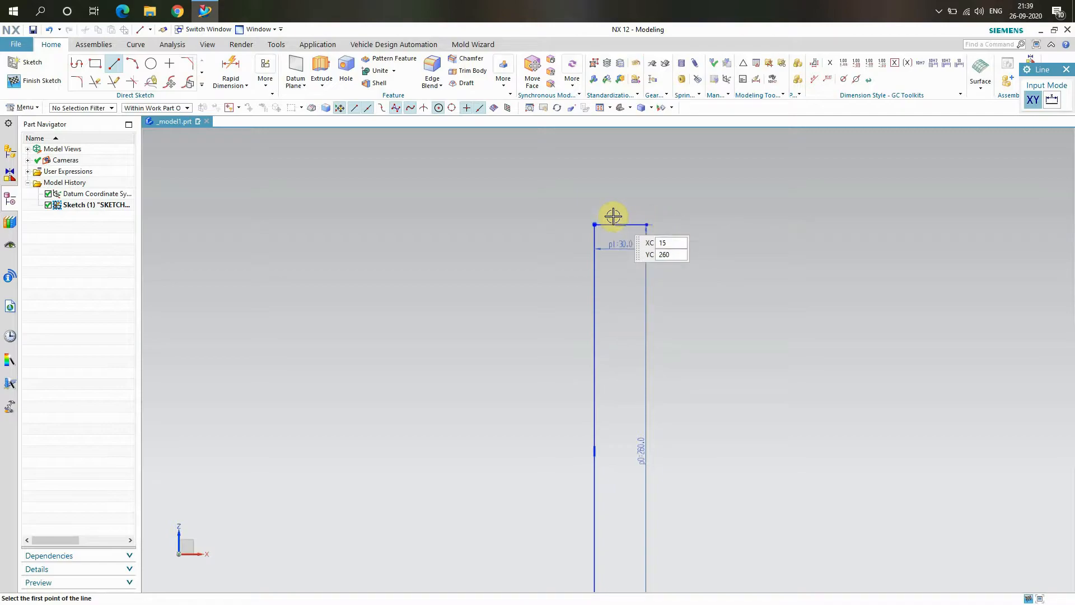
{"action": "left_click", "coordinate": [593, 225]}
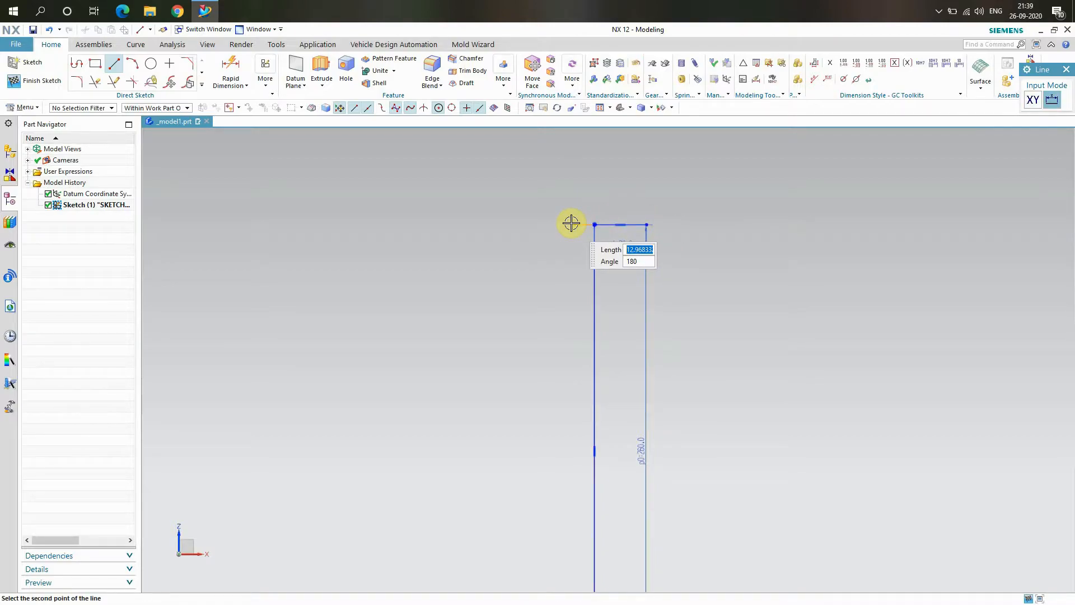
{"action": "left_click", "coordinate": [571, 223]}
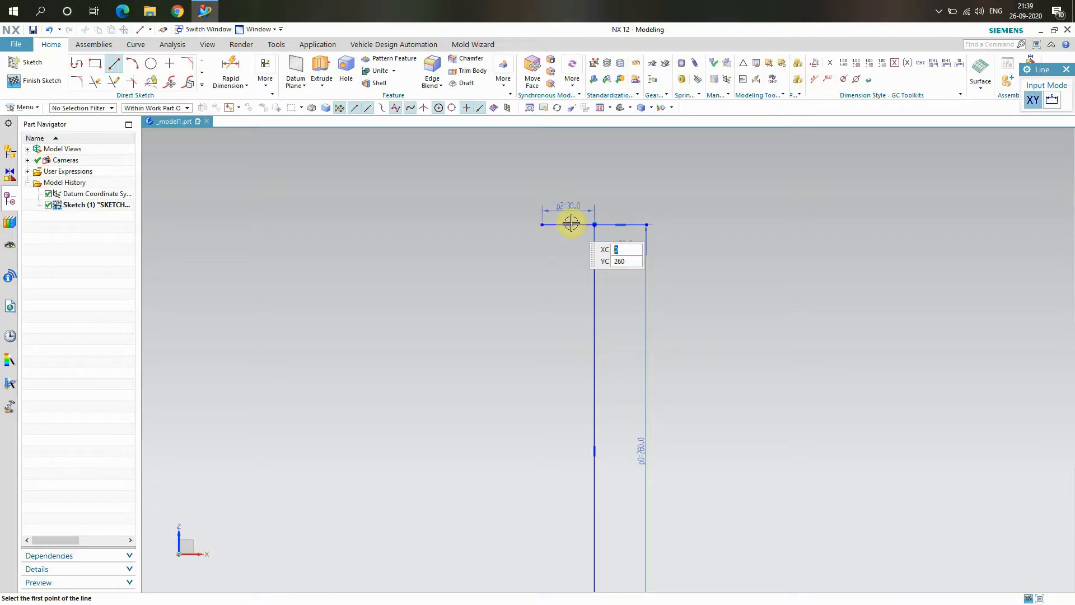
Step: Draw a 20 mm line at 315° from the +X horizontal line's outer end, and fillet that corner with a 40 mm radius
{"action": "left_click", "coordinate": [645, 225]}
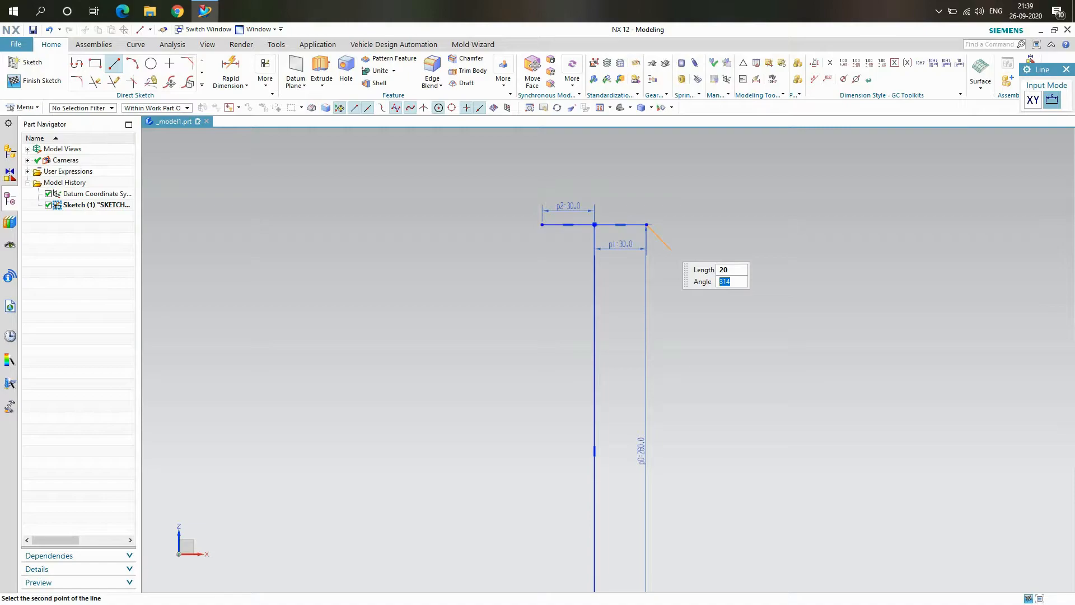
{"action": "key", "text": "Return"}
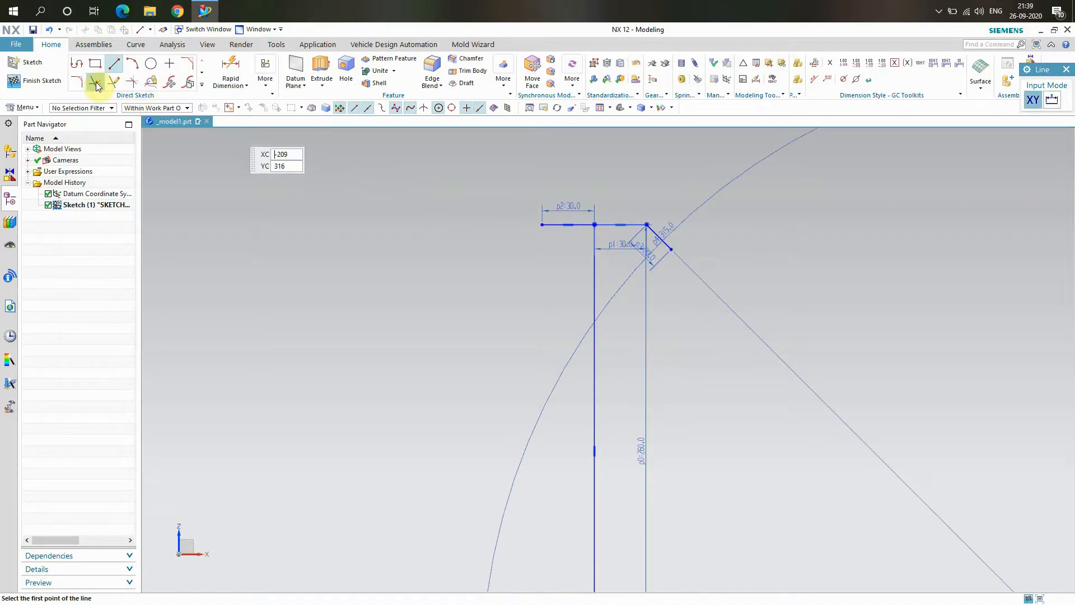
{"action": "left_click", "coordinate": [79, 84]}
{"action": "scroll", "coordinate": [634, 227], "scroll_direction": "up", "scroll_amount": 5}
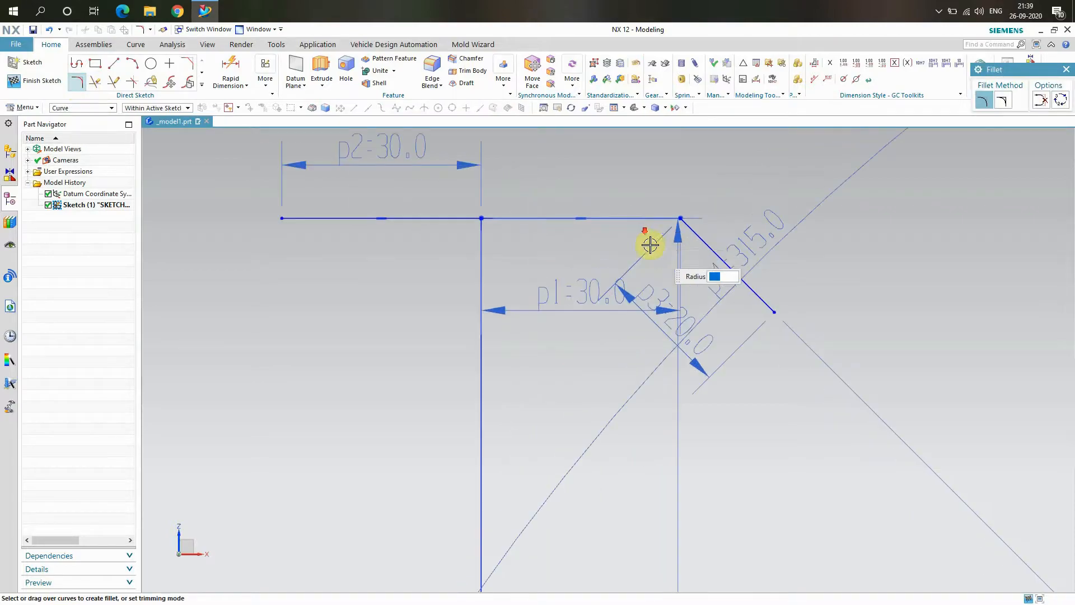
{"action": "left_click", "coordinate": [719, 271]}
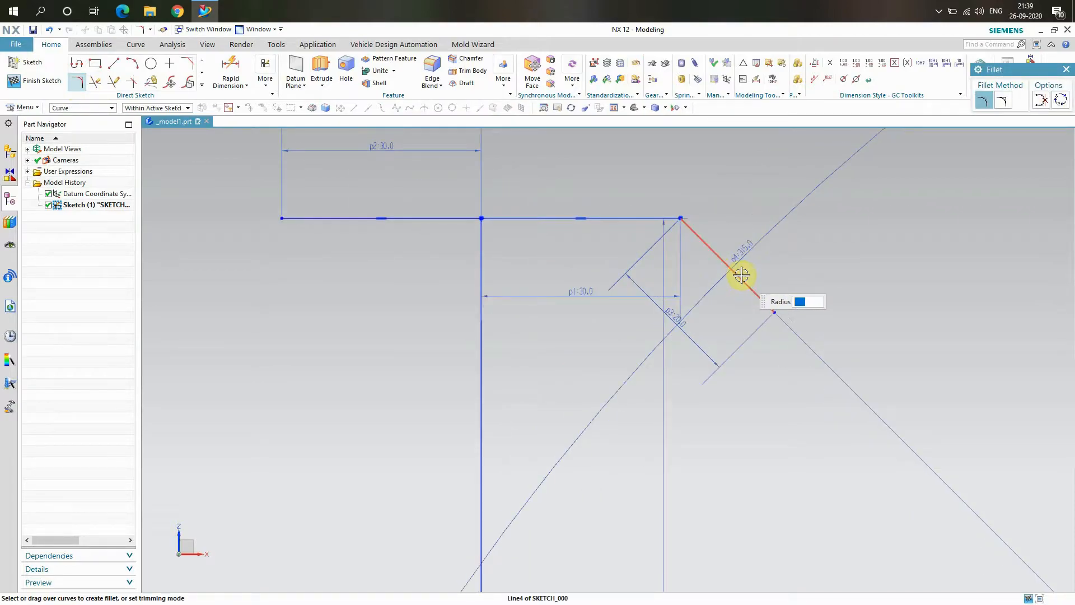
{"action": "left_click", "coordinate": [654, 220]}
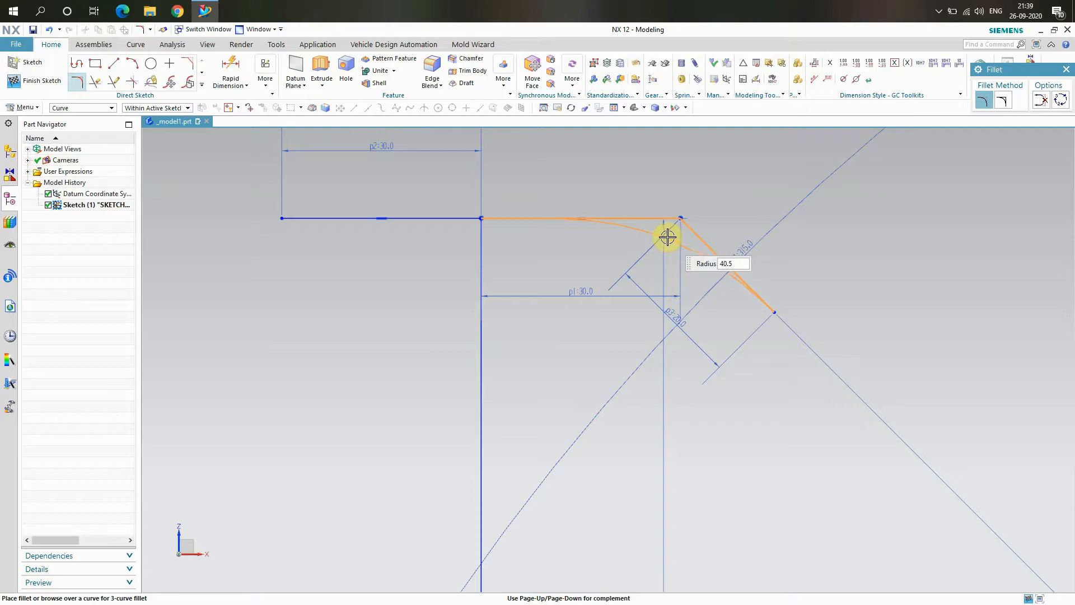
{"action": "left_click", "coordinate": [667, 236]}
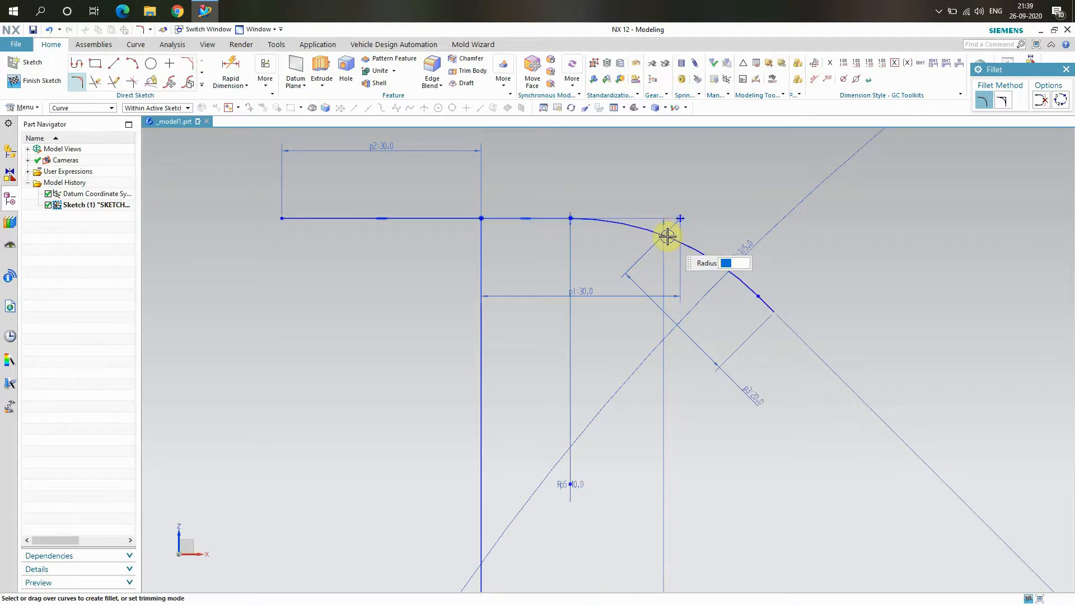
{"action": "scroll", "coordinate": [686, 207], "scroll_direction": "down", "scroll_amount": 3}
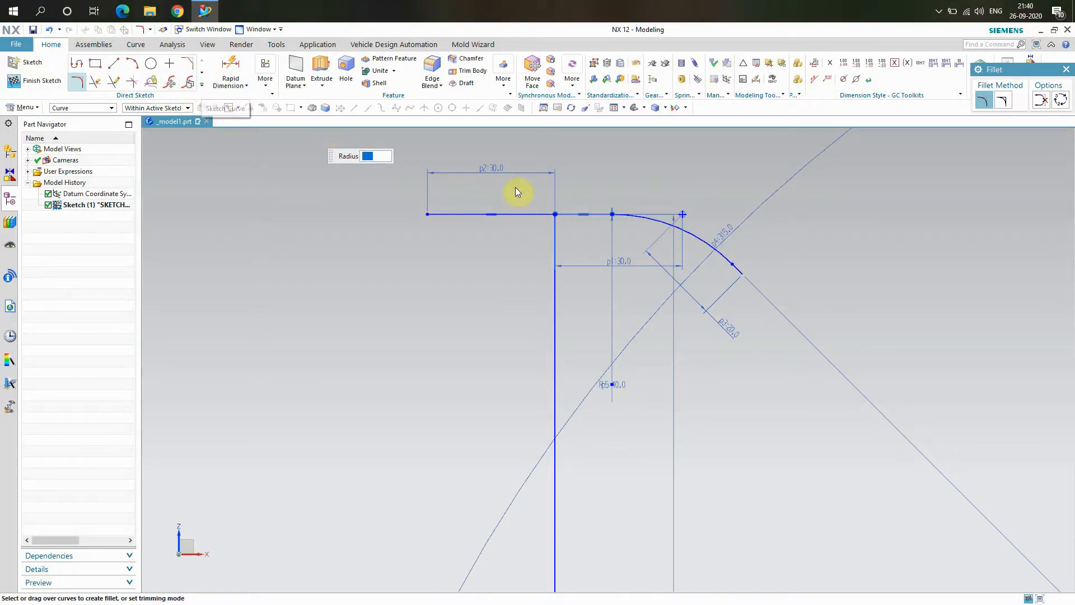
{"action": "right_click", "coordinate": [465, 215]}
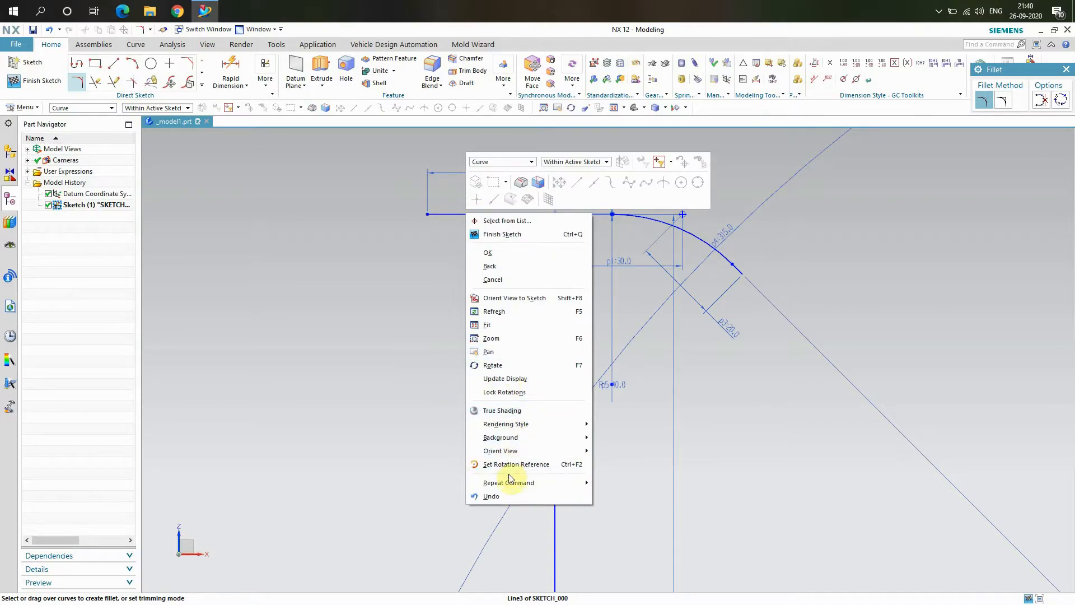
{"action": "left_click", "coordinate": [405, 381]}
{"action": "right_click", "coordinate": [360, 259]}
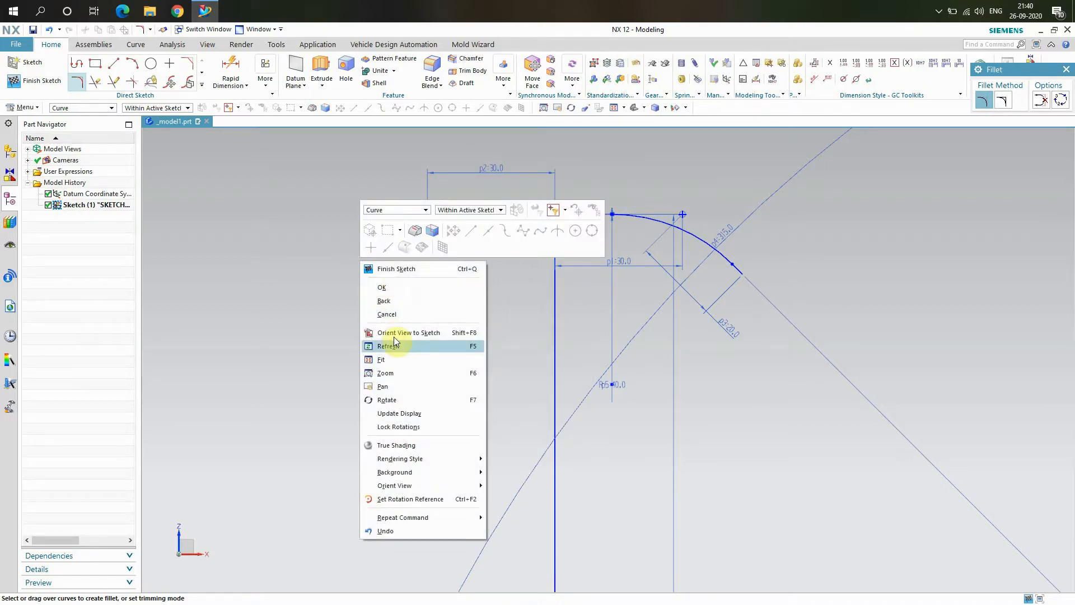
{"action": "left_click", "coordinate": [255, 167]}
{"action": "right_click", "coordinate": [453, 213]}
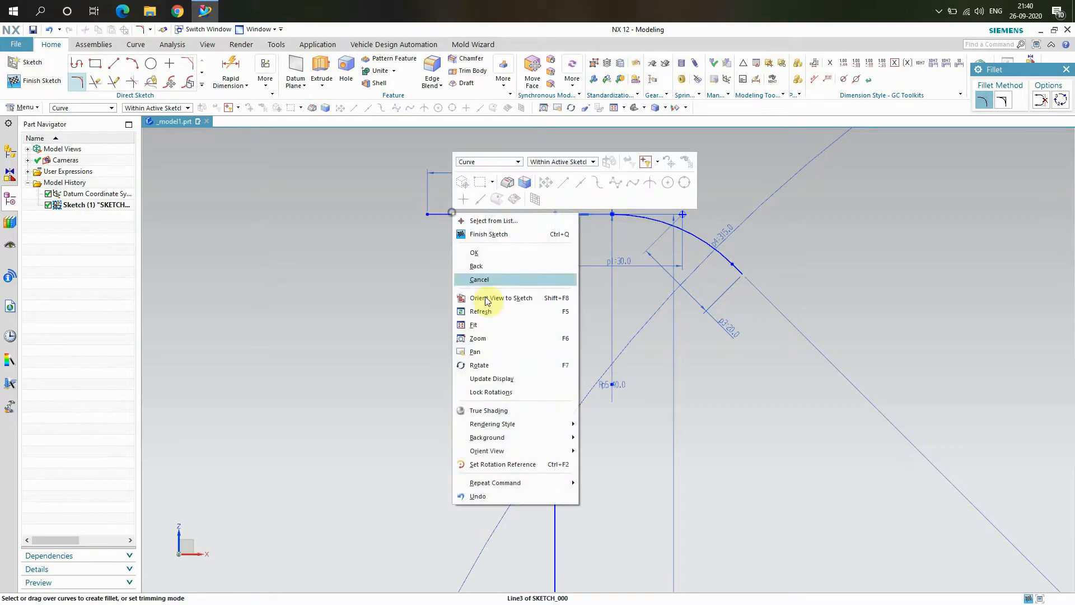
{"action": "left_click", "coordinate": [362, 276]}
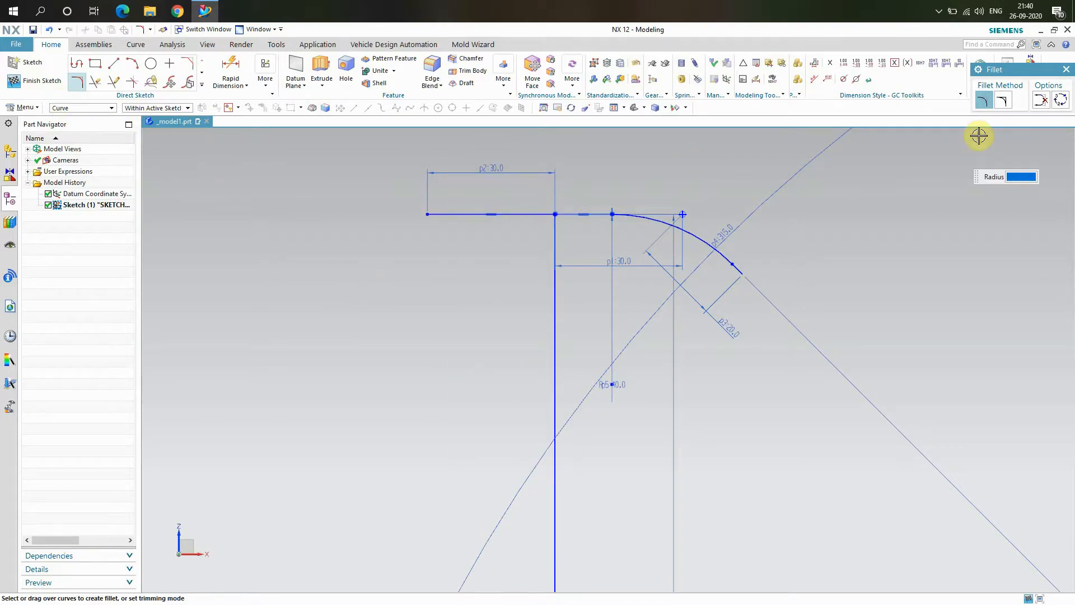
Step: End the fillet command and delete the 30 mm horizontal line on the −X side of the vertical line
{"action": "left_click", "coordinate": [1066, 70]}
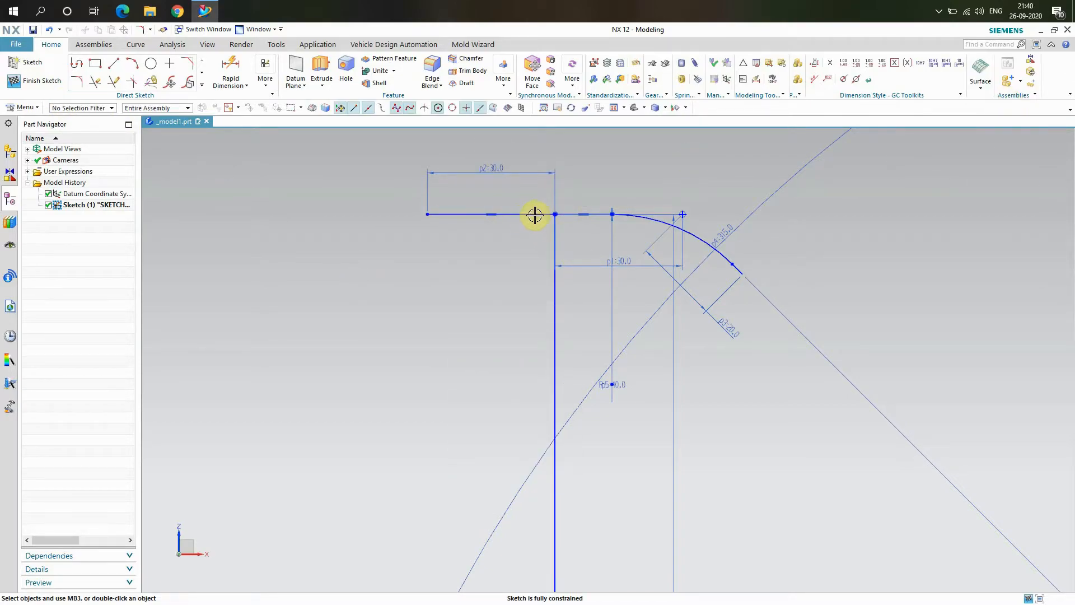
{"action": "right_click", "coordinate": [535, 215]}
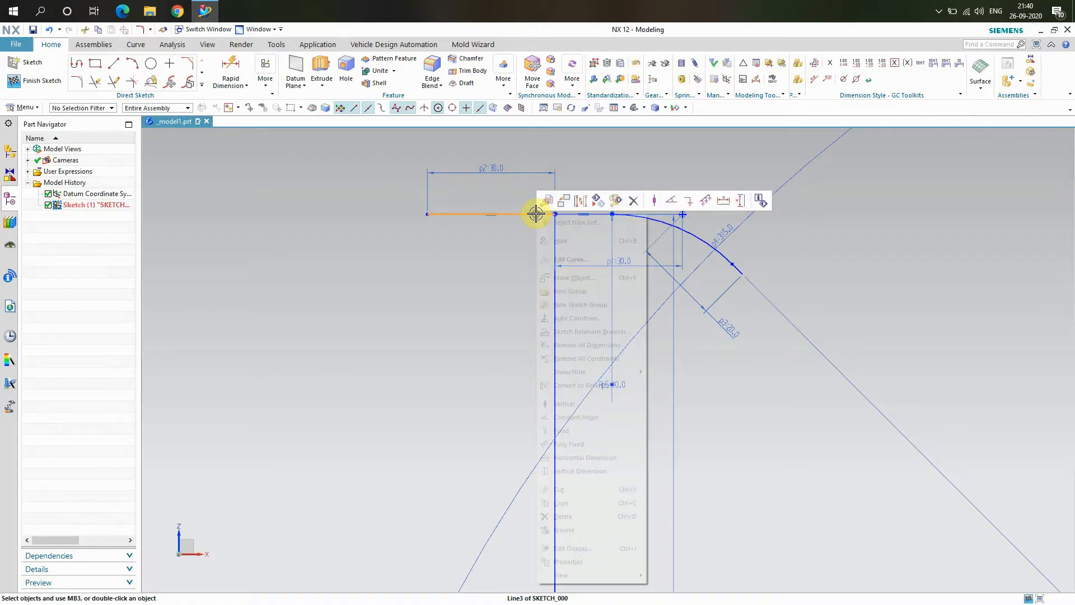
{"action": "left_click", "coordinate": [573, 516]}
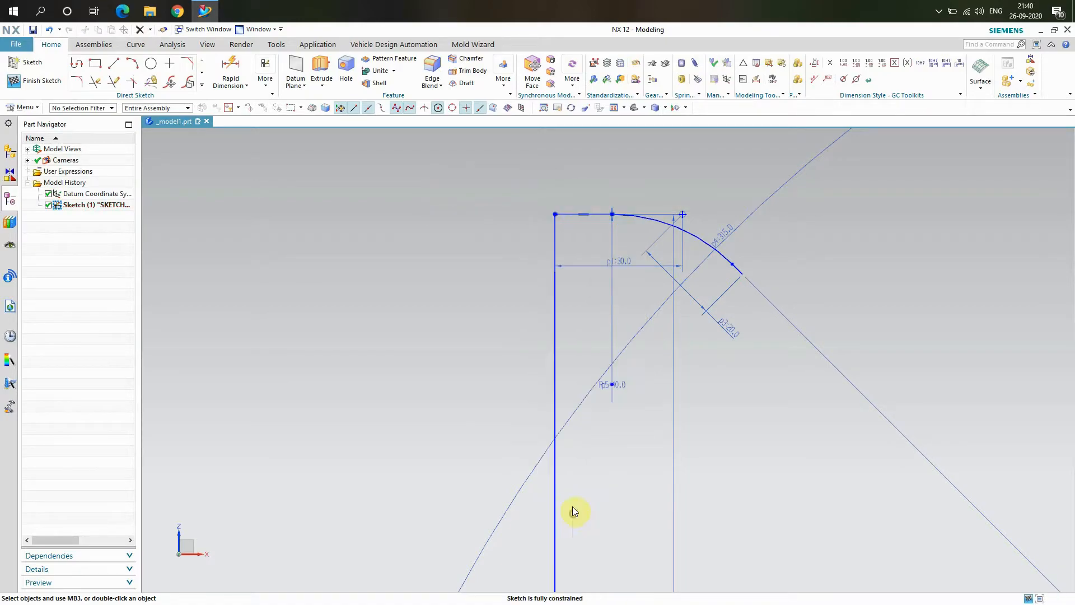
Step: Mirror the horizontal line, fillet arc and angled line about the vertical line as centerline
{"action": "left_click", "coordinate": [205, 87]}
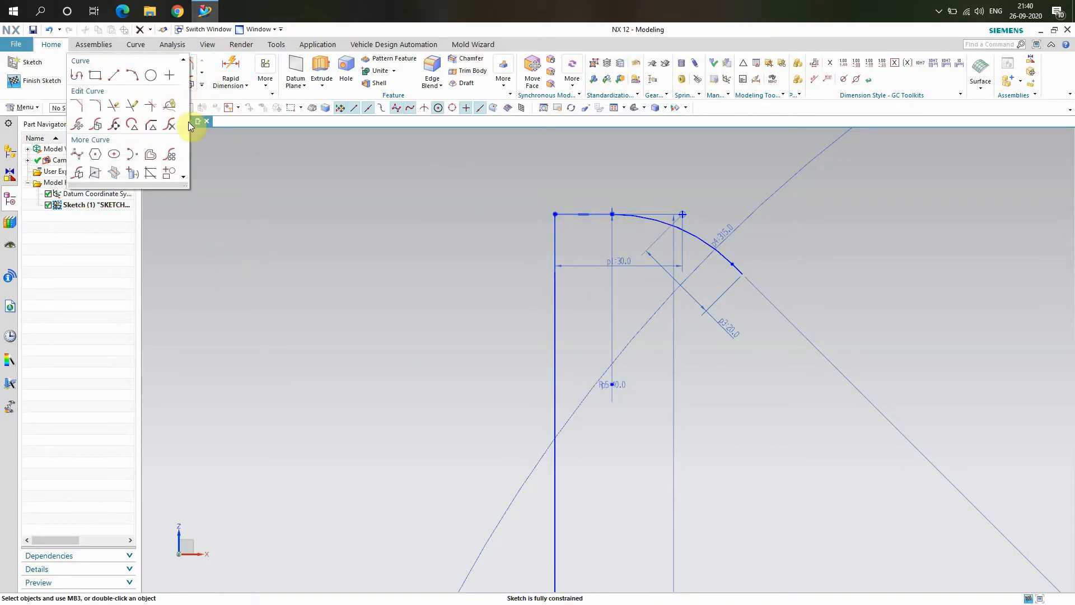
{"action": "left_click", "coordinate": [78, 177]}
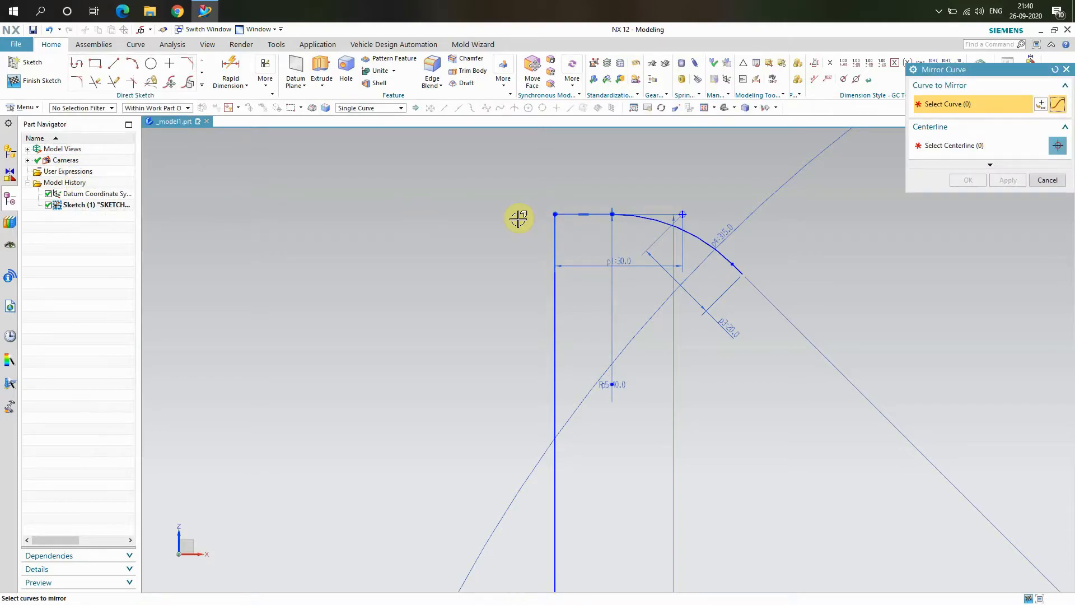
{"action": "left_click", "coordinate": [684, 227]}
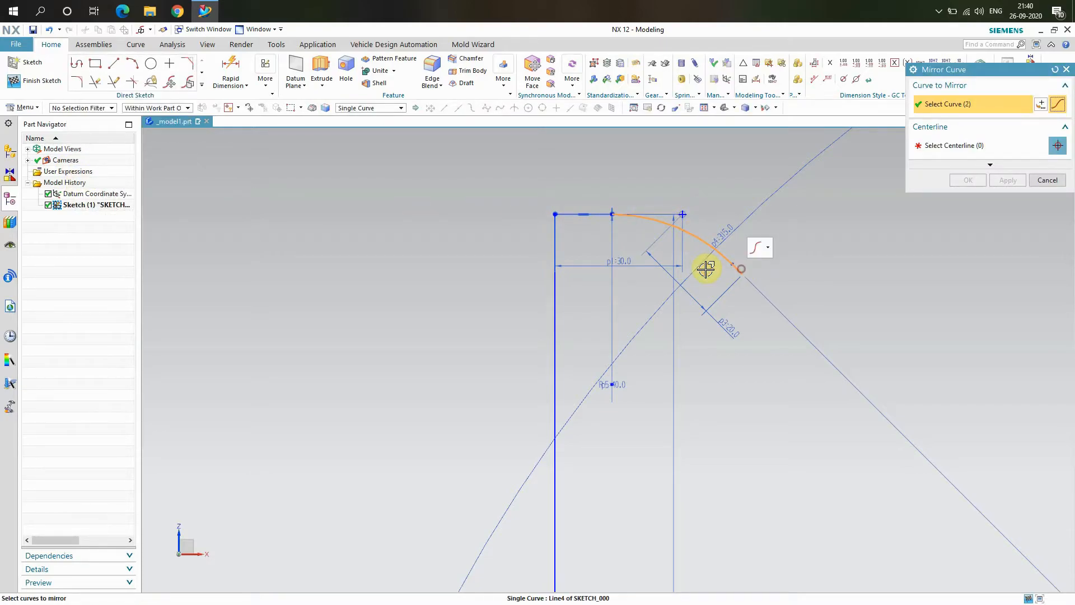
{"action": "left_click", "coordinate": [566, 218]}
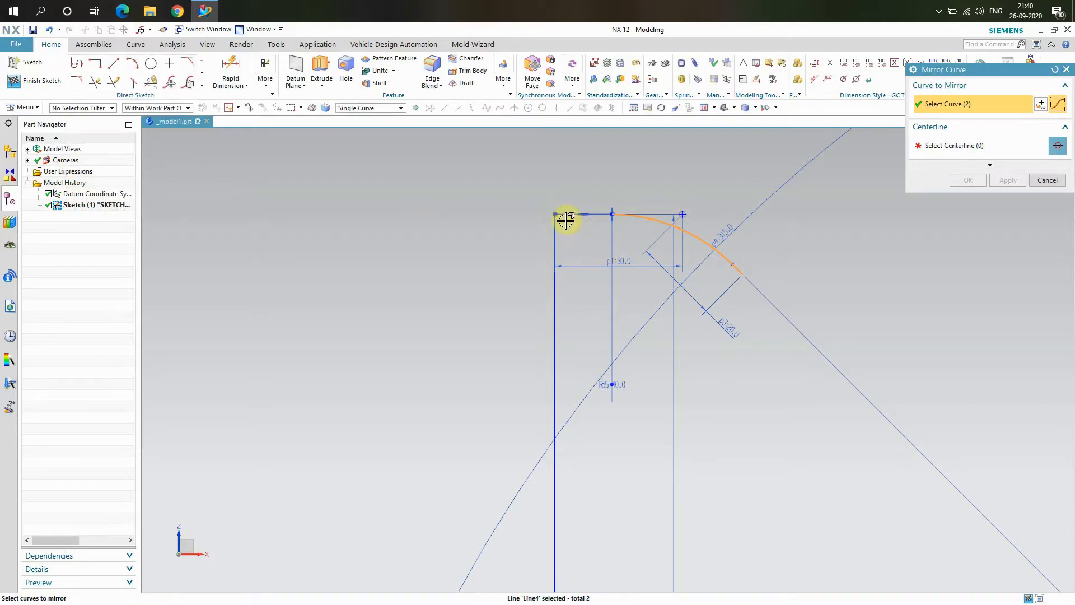
{"action": "left_click", "coordinate": [992, 144]}
{"action": "left_click", "coordinate": [555, 273]}
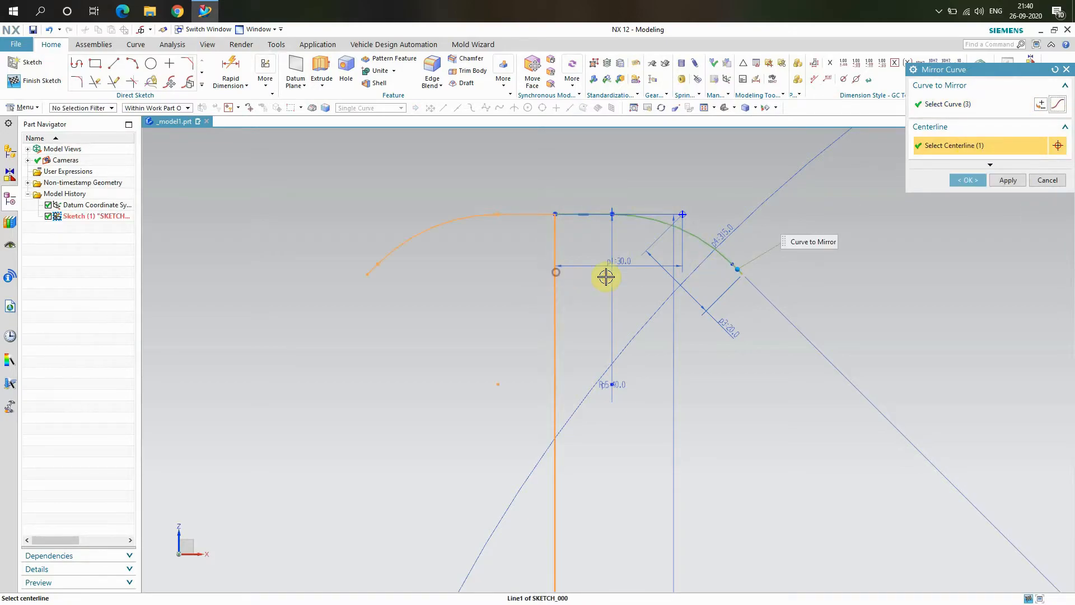
{"action": "left_click", "coordinate": [967, 180]}
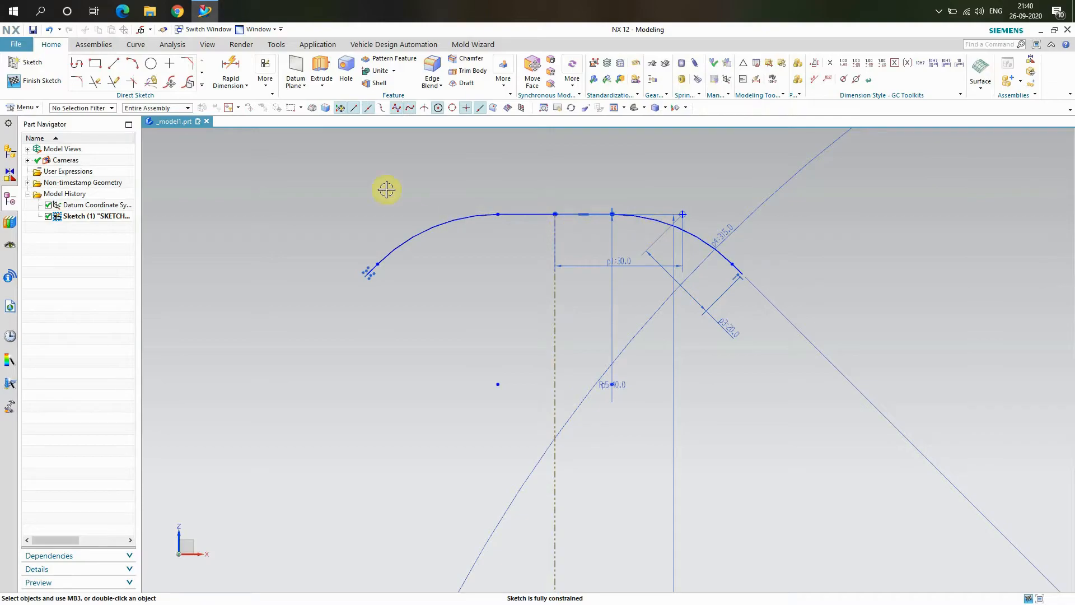
Step: Offset the mirrored profile's six connected curves outward by 2 mm with the Offset Curve command
{"action": "left_click", "coordinate": [202, 85]}
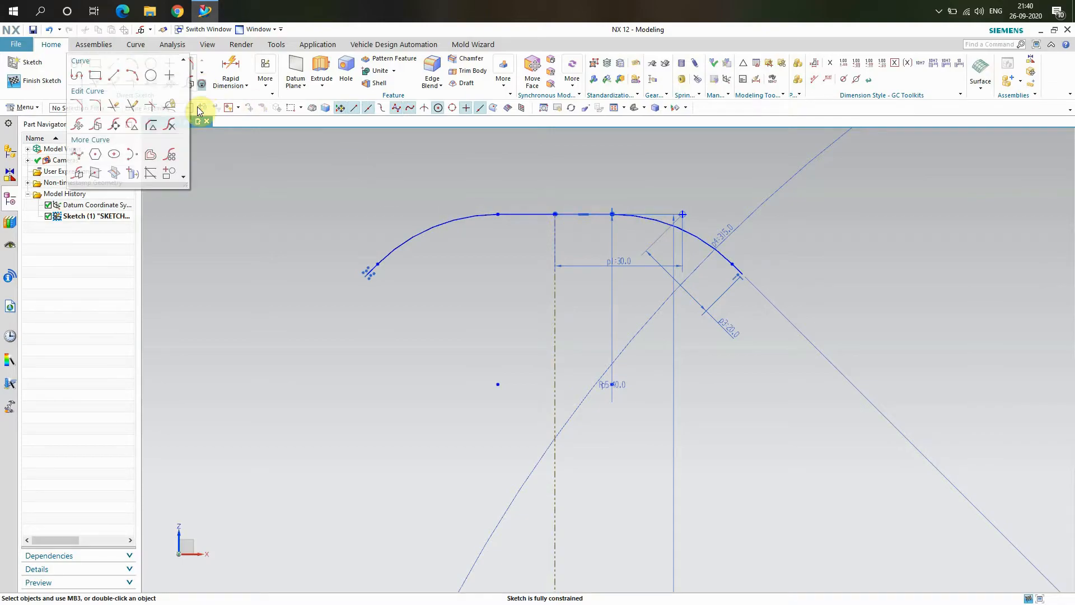
{"action": "left_click", "coordinate": [146, 158]}
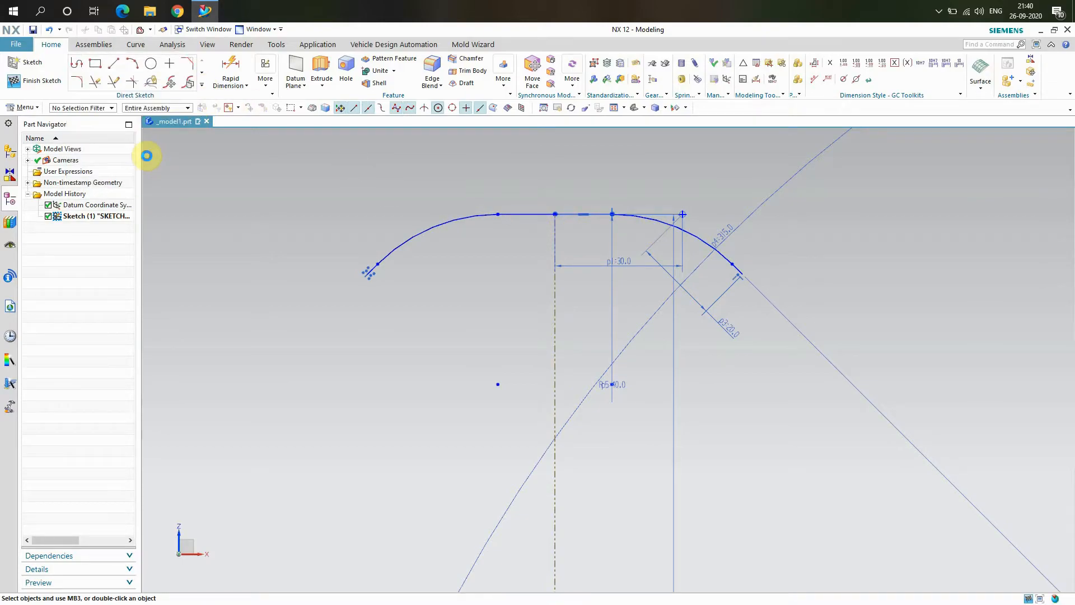
{"action": "left_click", "coordinate": [537, 214]}
{"action": "left_click", "coordinate": [588, 214]}
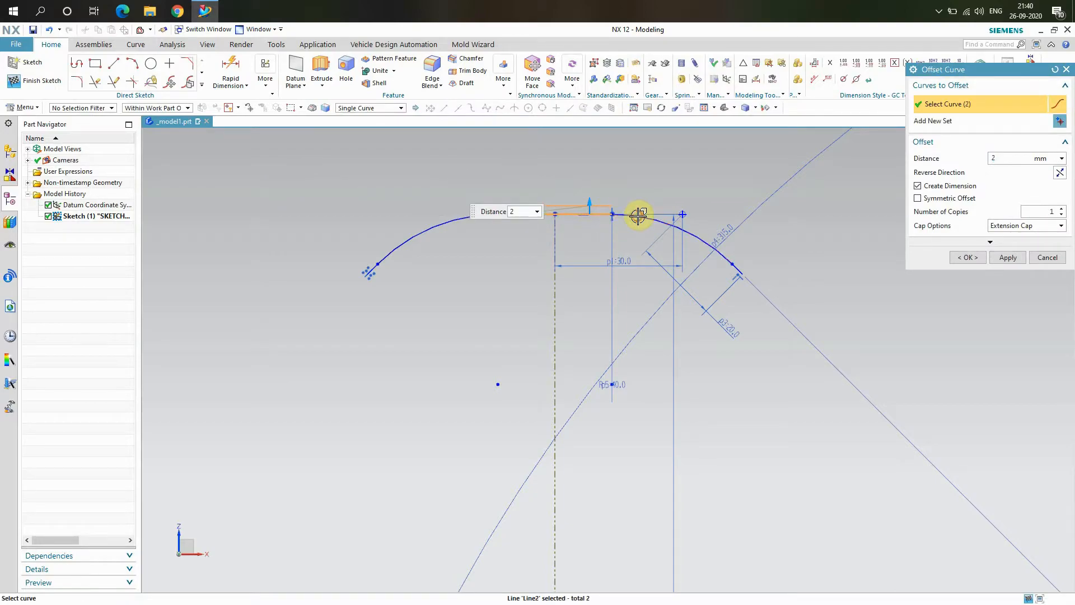
{"action": "left_click", "coordinate": [741, 259]}
{"action": "left_click", "coordinate": [737, 273]}
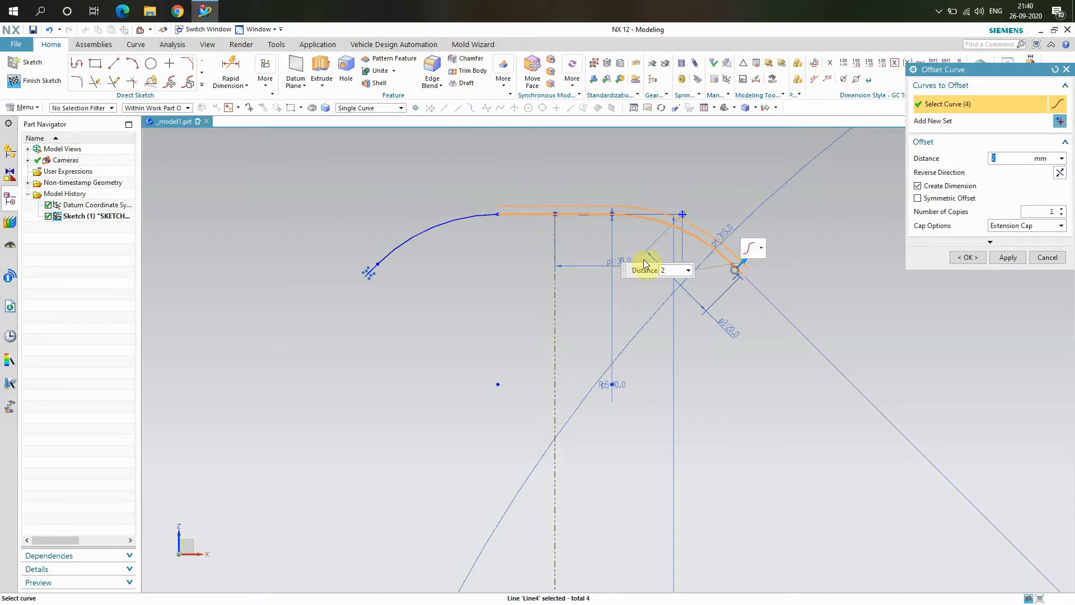
{"action": "left_click", "coordinate": [476, 220]}
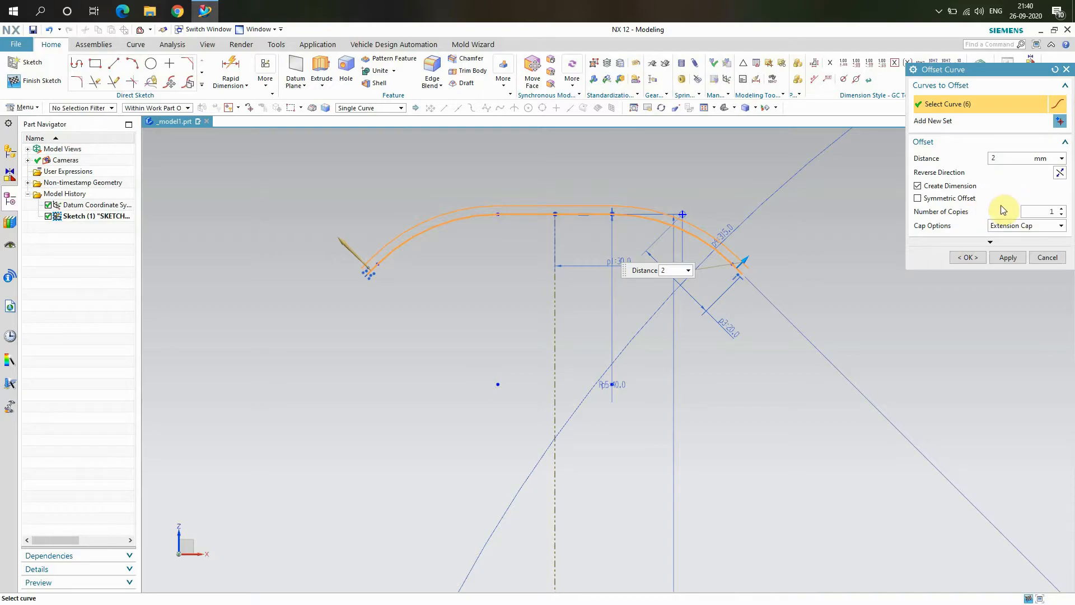
{"action": "left_click", "coordinate": [974, 257]}
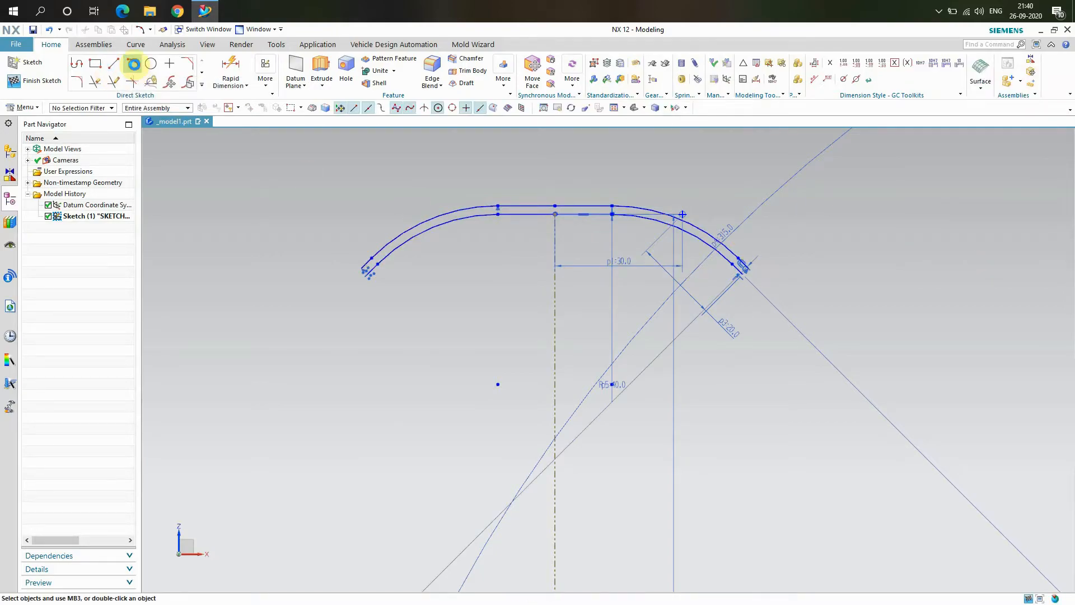
Step: Close the −X end of the profile with a rounded three-point arc between the outer and inner curve endpoints
{"action": "left_click", "coordinate": [133, 63]}
{"action": "scroll", "coordinate": [352, 262], "scroll_direction": "down", "scroll_amount": 6}
{"action": "scroll", "coordinate": [353, 263], "scroll_direction": "up", "scroll_amount": 8}
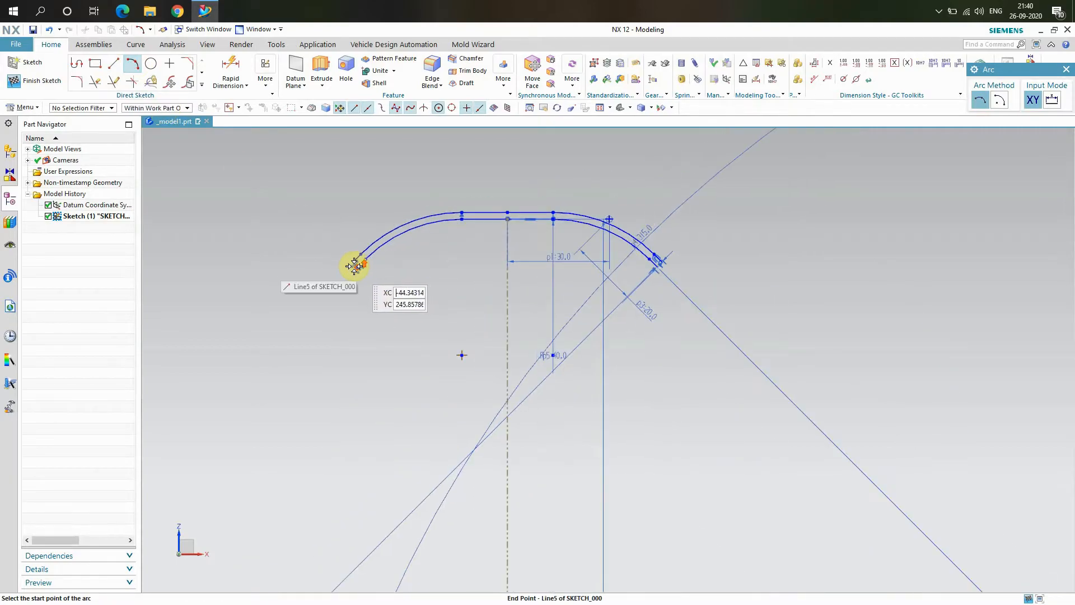
{"action": "scroll", "coordinate": [350, 267], "scroll_direction": "up", "scroll_amount": 4}
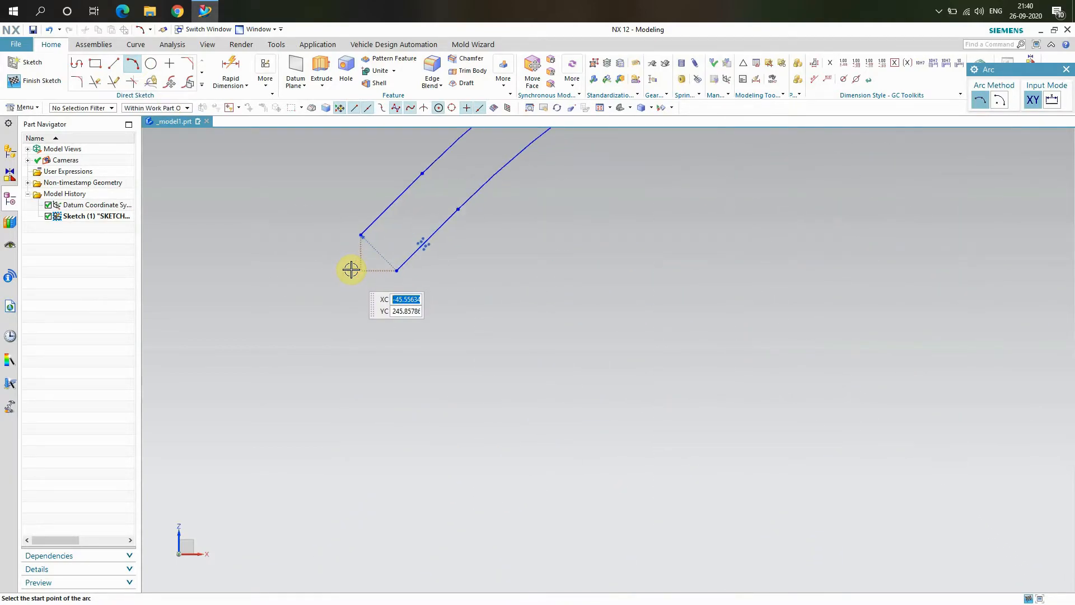
{"action": "left_click", "coordinate": [361, 235]}
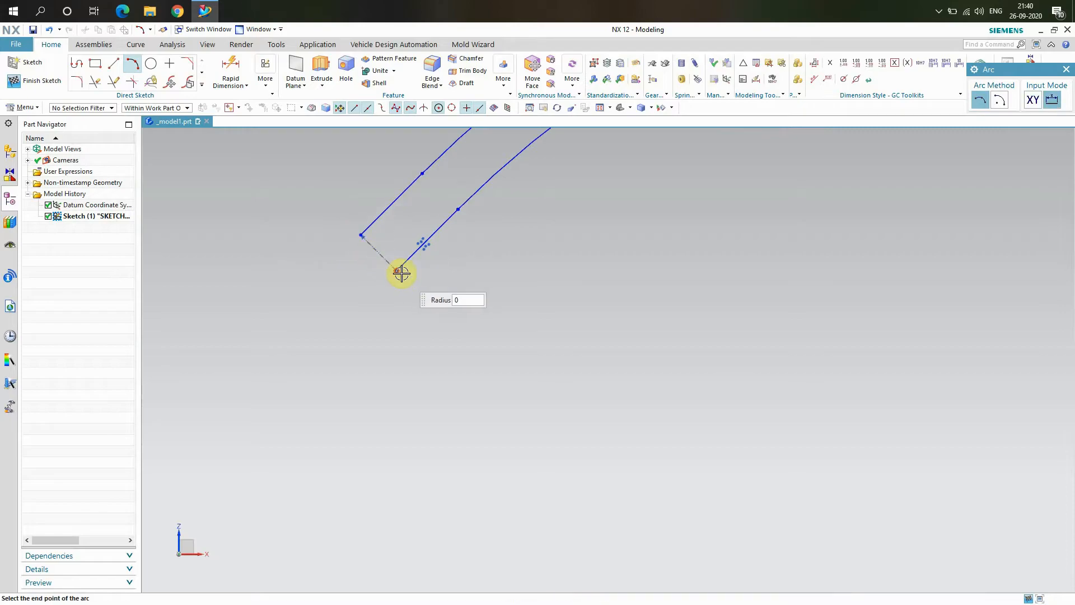
{"action": "left_click", "coordinate": [397, 272]}
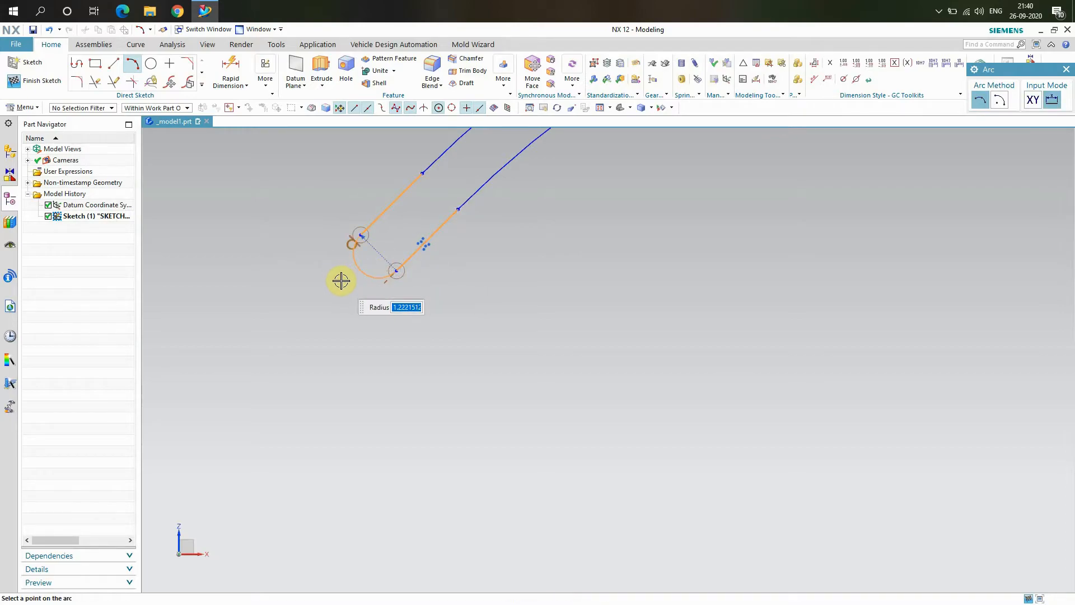
{"action": "left_click", "coordinate": [352, 281]}
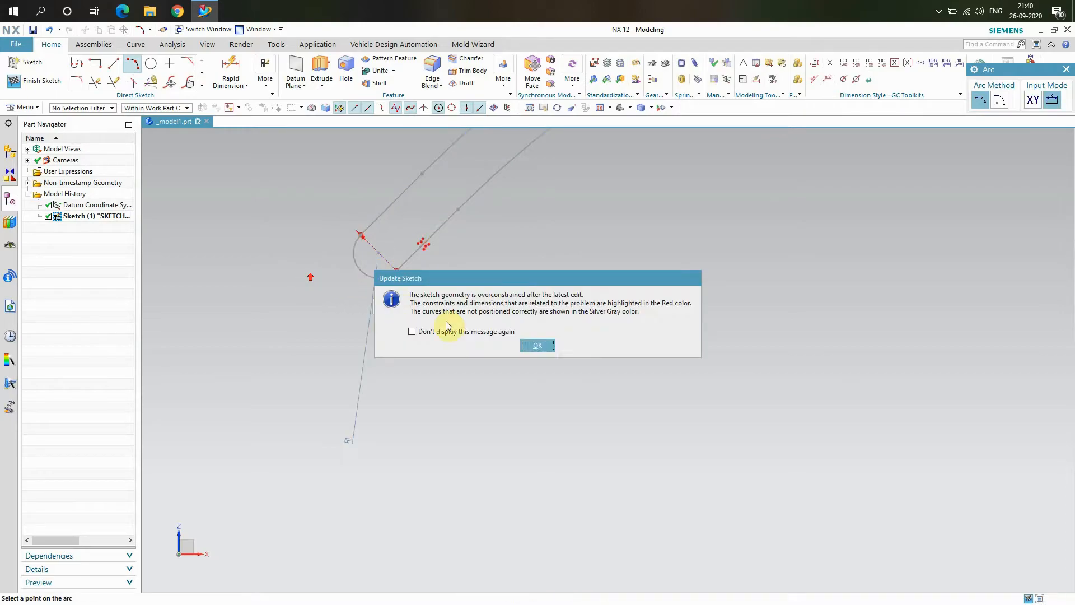
{"action": "left_click", "coordinate": [536, 345]}
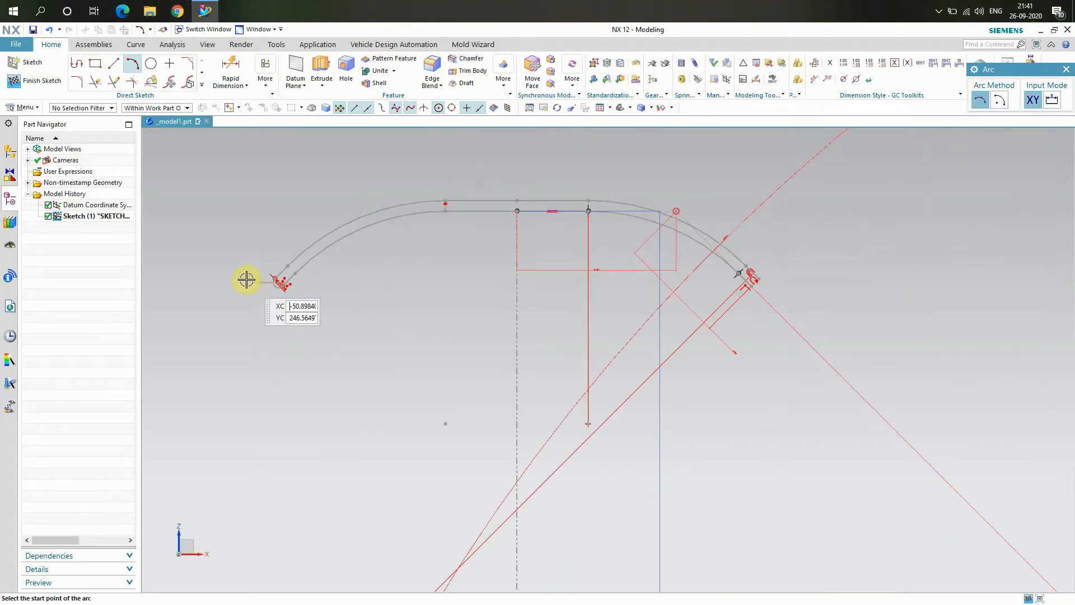
Step: Close the +X end of the profile with a rounded arc between the inner and outer endpoints, and end the Arc command
{"action": "scroll", "coordinate": [741, 296], "scroll_direction": "up", "scroll_amount": 5}
{"action": "scroll", "coordinate": [797, 264], "scroll_direction": "down", "scroll_amount": 2}
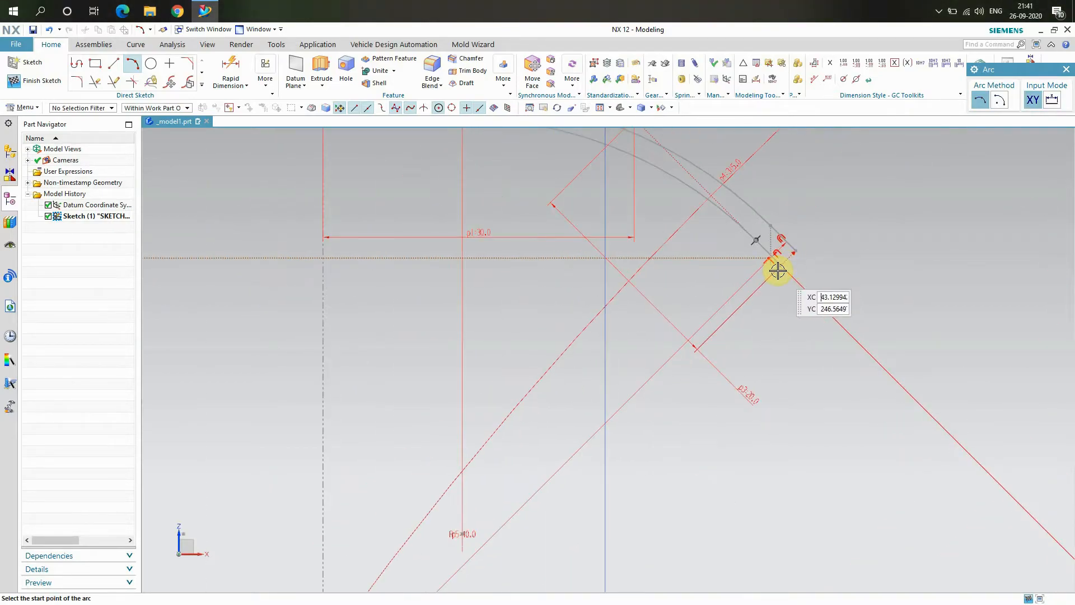
{"action": "left_click", "coordinate": [779, 266]}
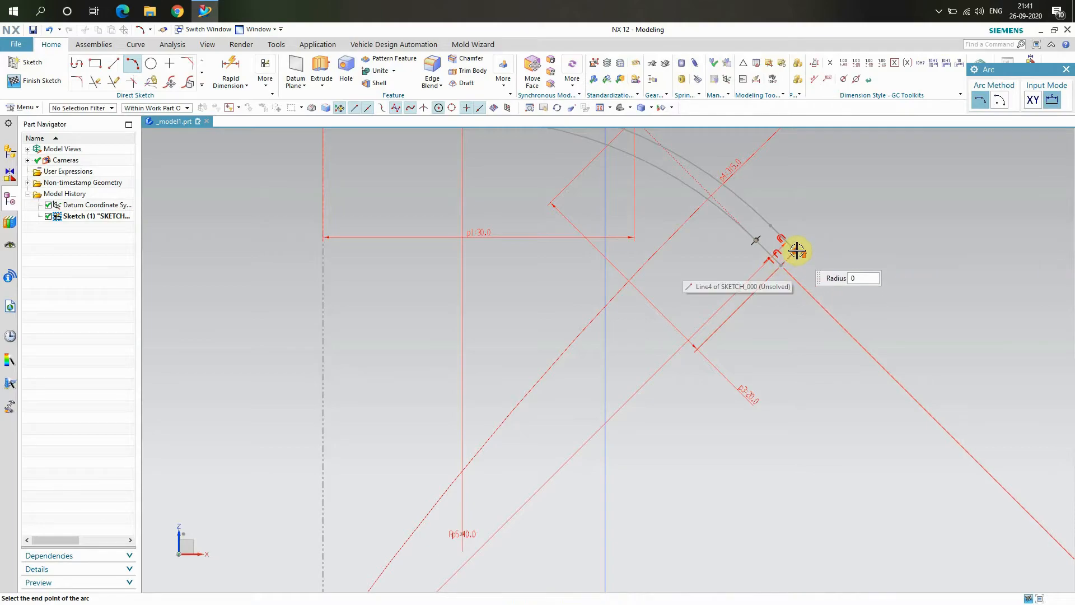
{"action": "scroll", "coordinate": [797, 250], "scroll_direction": "up", "scroll_amount": 1}
{"action": "left_click", "coordinate": [798, 274]}
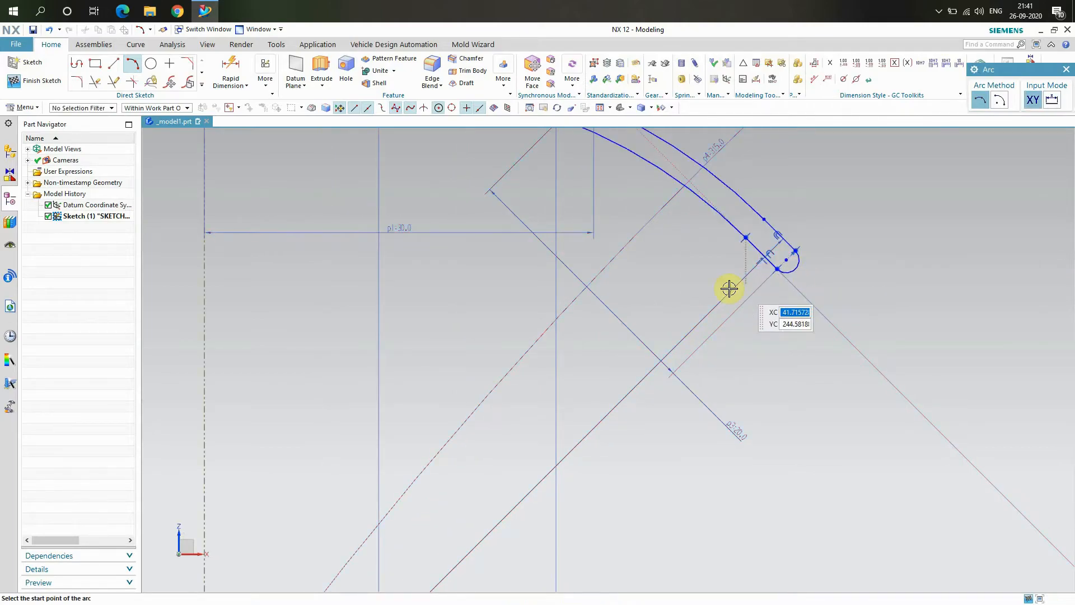
{"action": "scroll", "coordinate": [697, 311], "scroll_direction": "down", "scroll_amount": 2}
{"action": "scroll", "coordinate": [713, 308], "scroll_direction": "down", "scroll_amount": 2}
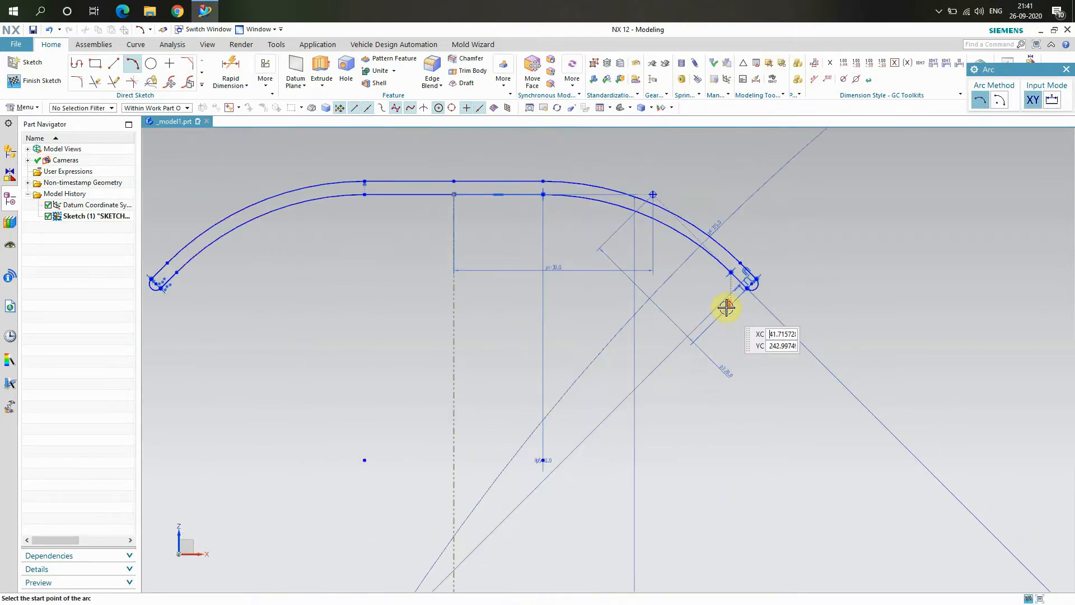
{"action": "left_click", "coordinate": [1067, 70]}
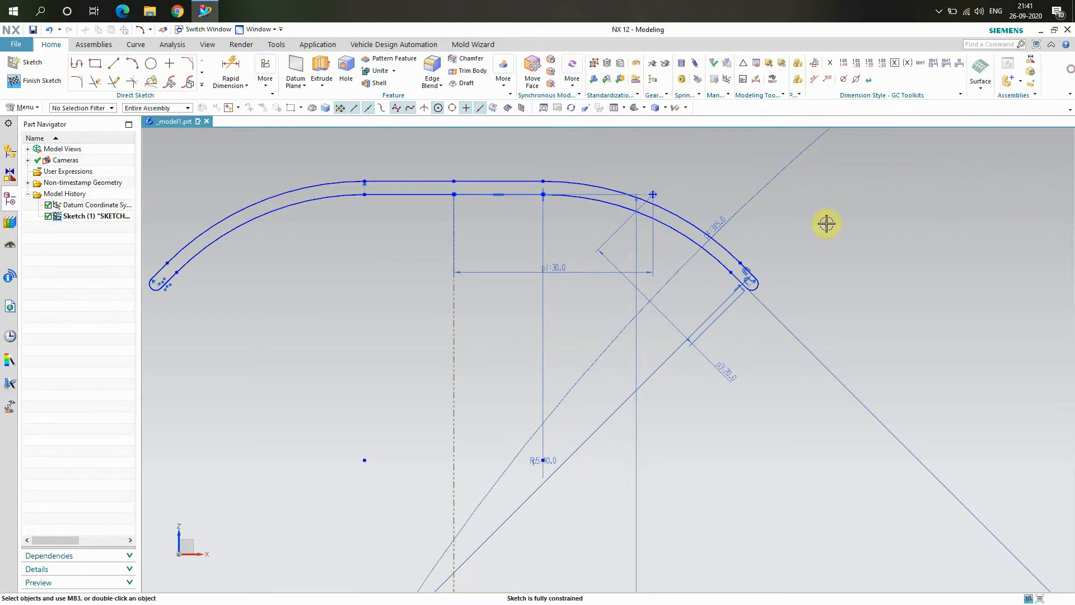
Step: Hide the vertical centerline and finish the sketch
{"action": "scroll", "coordinate": [822, 229], "scroll_direction": "up", "scroll_amount": 4}
{"action": "scroll", "coordinate": [817, 236], "scroll_direction": "down", "scroll_amount": 6}
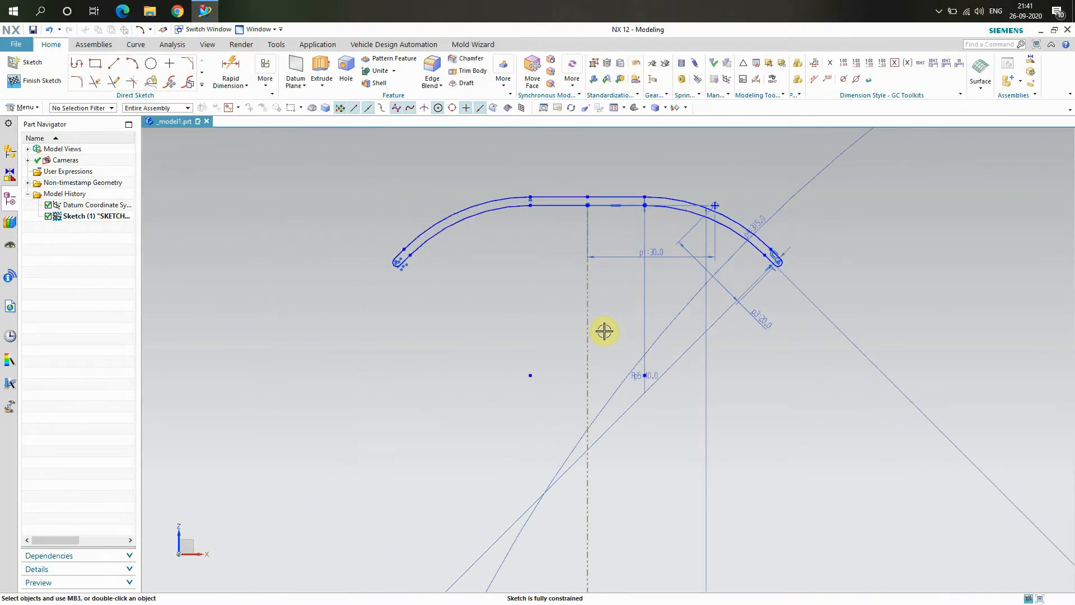
{"action": "right_click", "coordinate": [584, 337]}
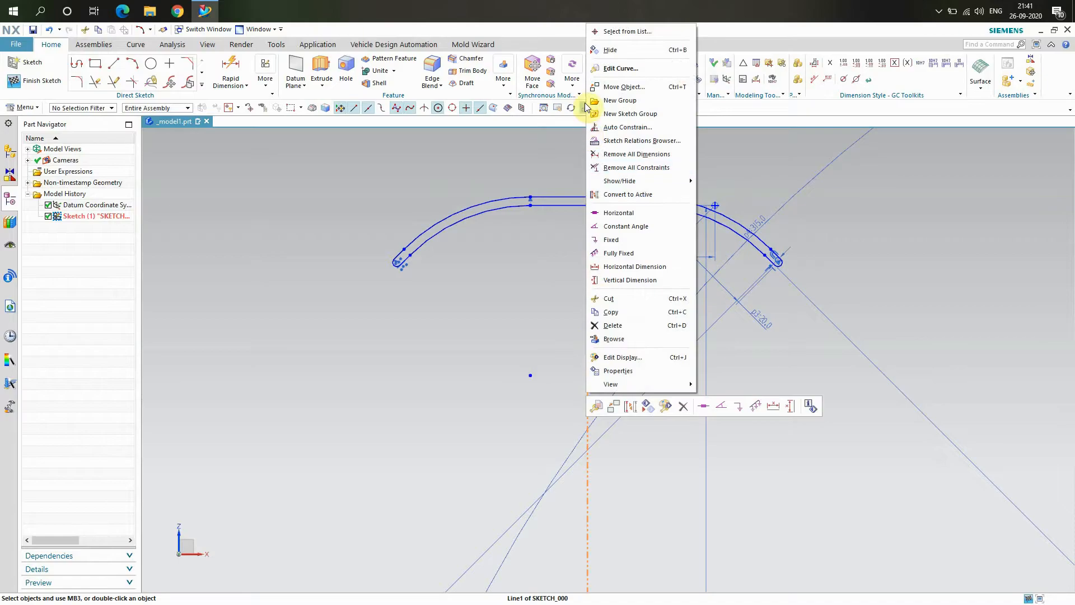
{"action": "left_click", "coordinate": [619, 52]}
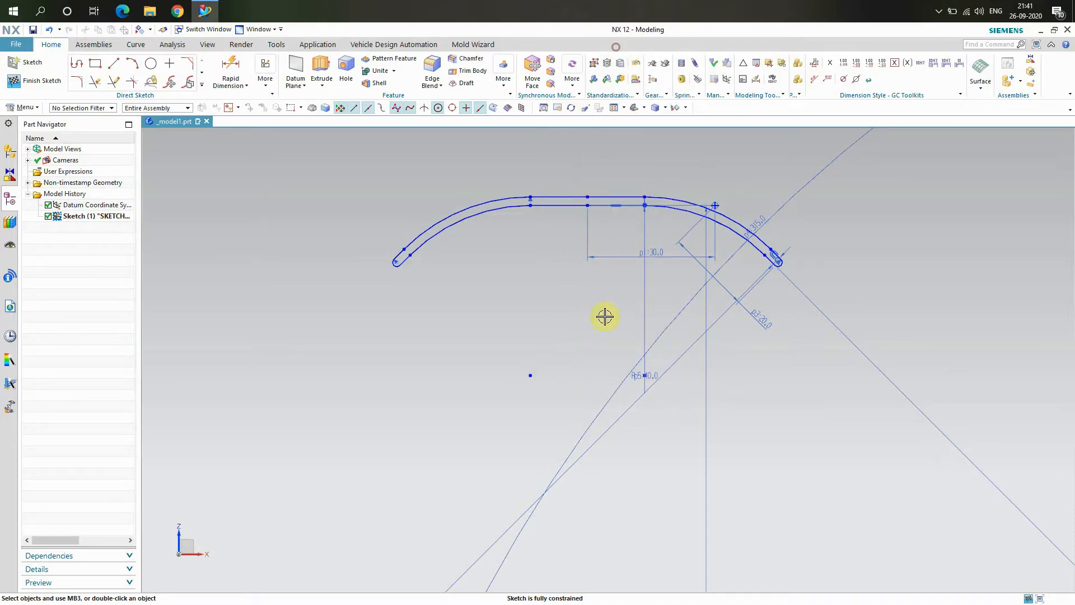
{"action": "left_click", "coordinate": [45, 80]}
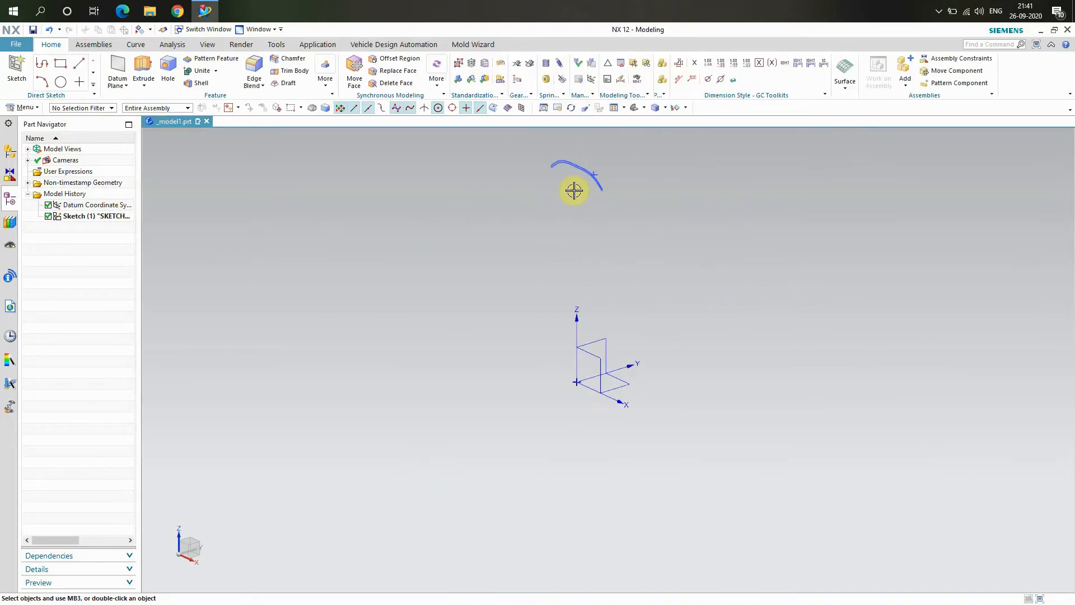
{"action": "scroll", "coordinate": [588, 130], "scroll_direction": "up", "scroll_amount": 5}
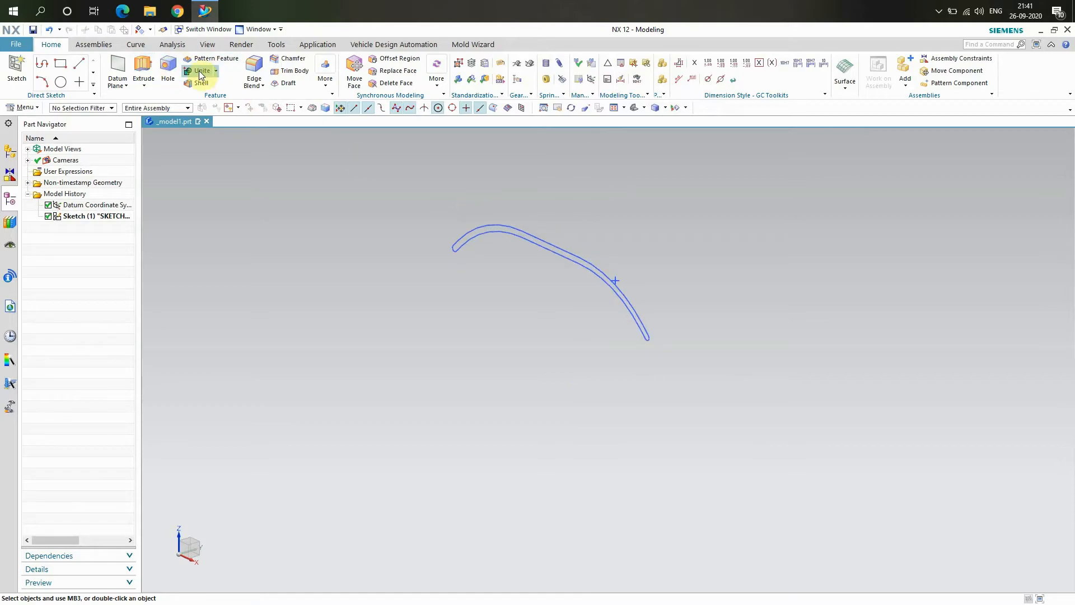
{"action": "left_click", "coordinate": [145, 85]}
{"action": "left_click", "coordinate": [147, 112]}
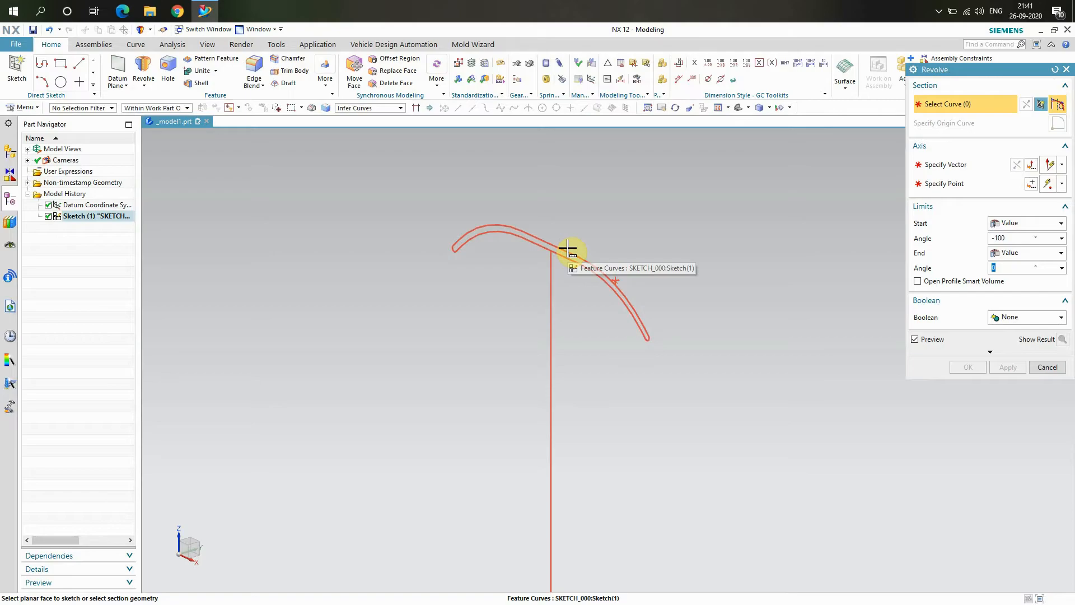
{"action": "left_click", "coordinate": [1067, 70]}
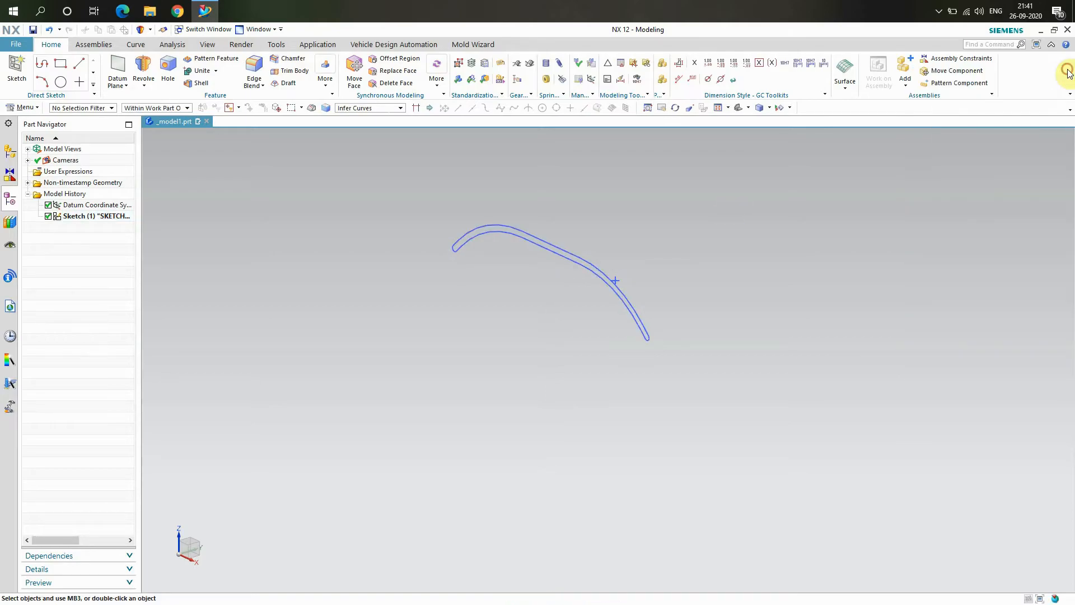
Step: Reopen the profile sketch for editing and show all hidden sketch objects to restore the vertical centerline
{"action": "right_click", "coordinate": [86, 217]}
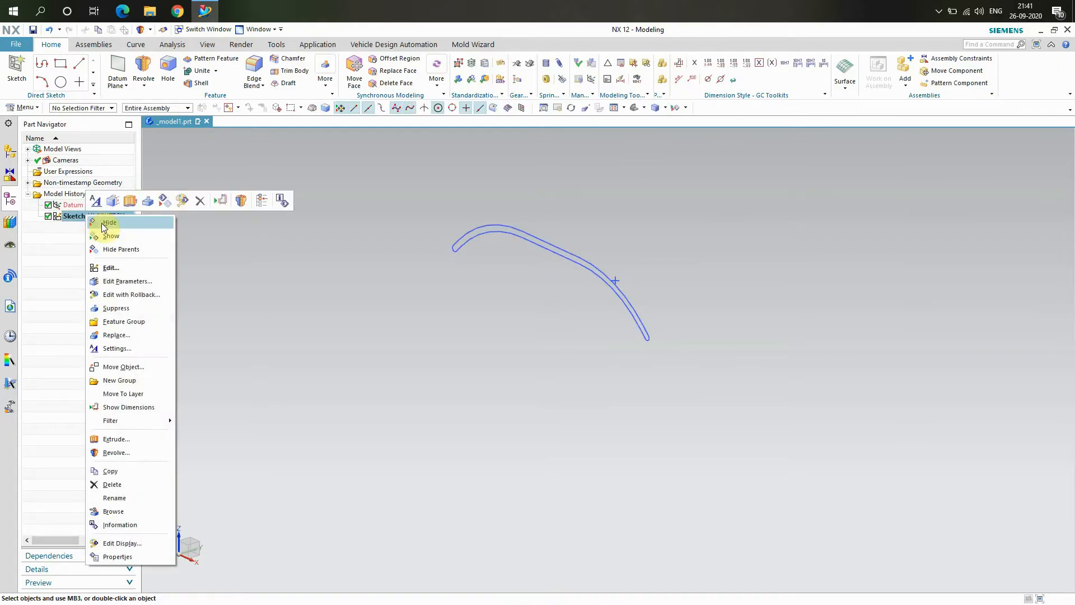
{"action": "left_click", "coordinate": [113, 269]}
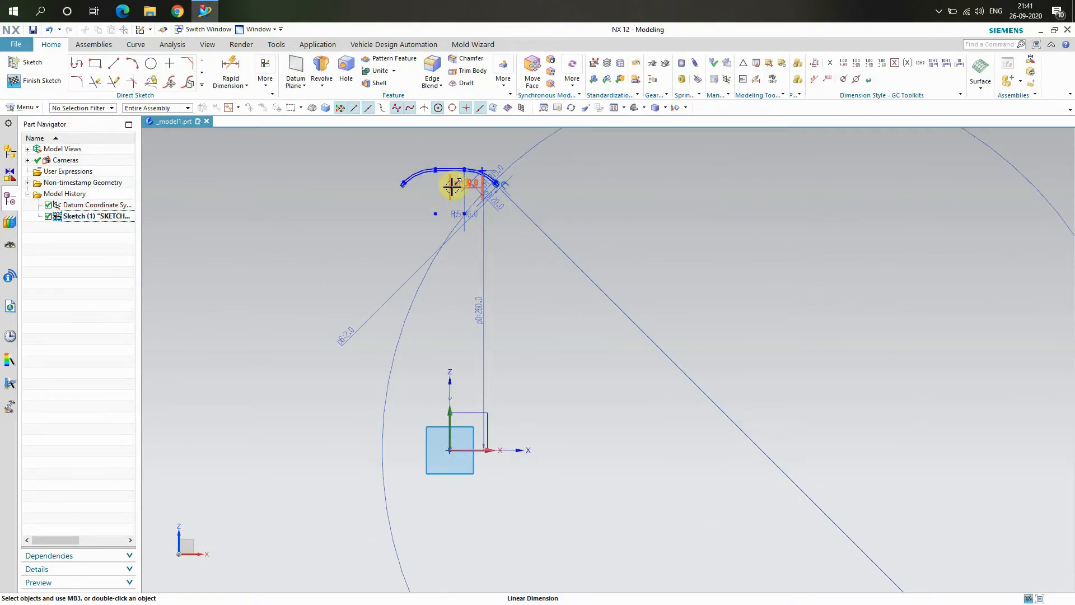
{"action": "left_click", "coordinate": [453, 187]}
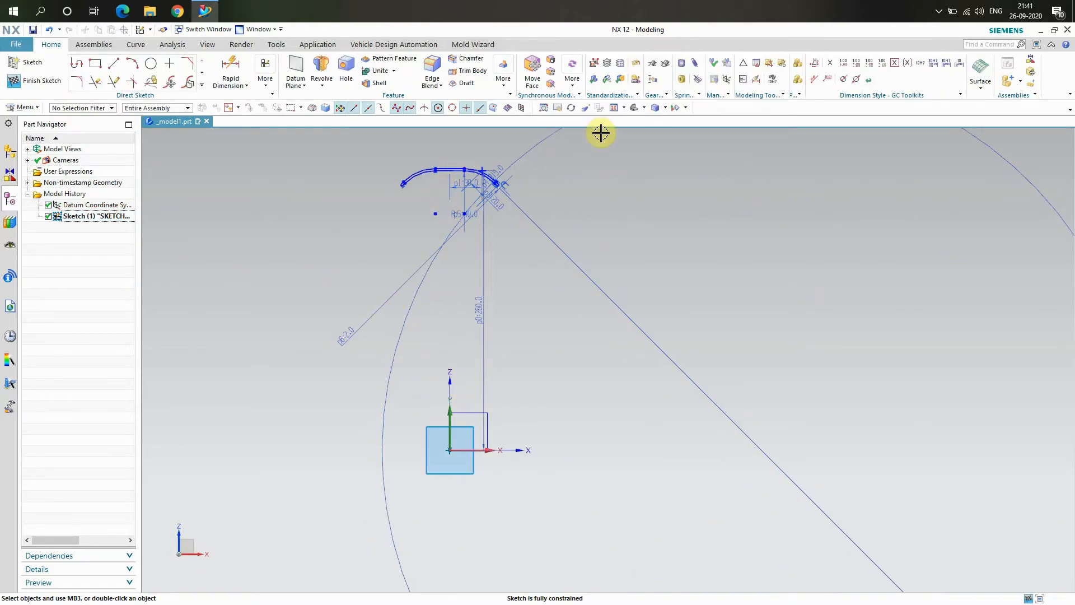
{"action": "left_click", "coordinate": [685, 108]}
{"action": "left_click", "coordinate": [683, 121]}
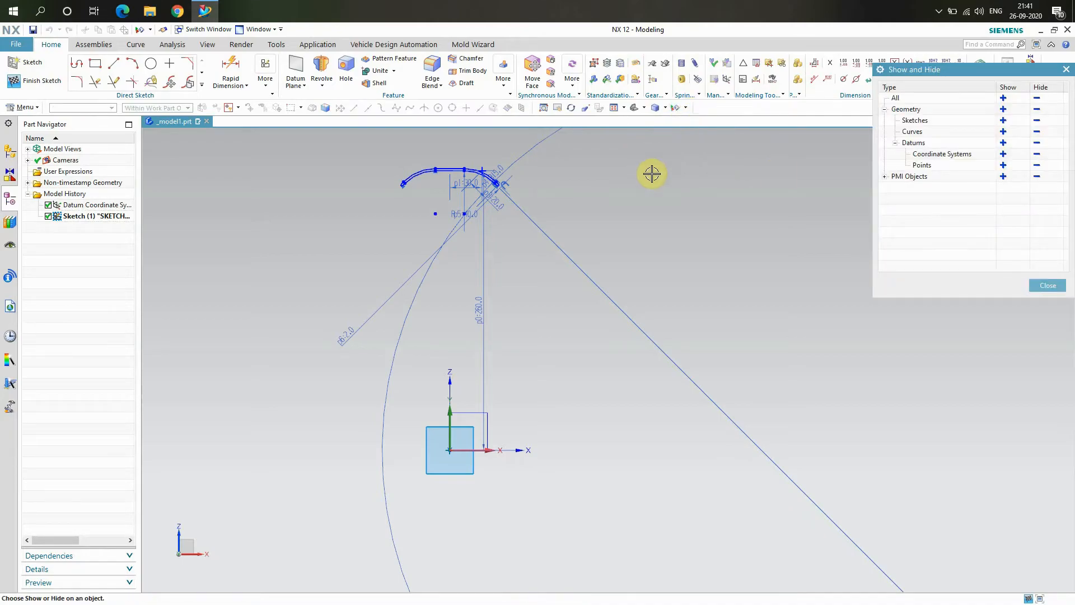
{"action": "left_click", "coordinate": [1004, 121]}
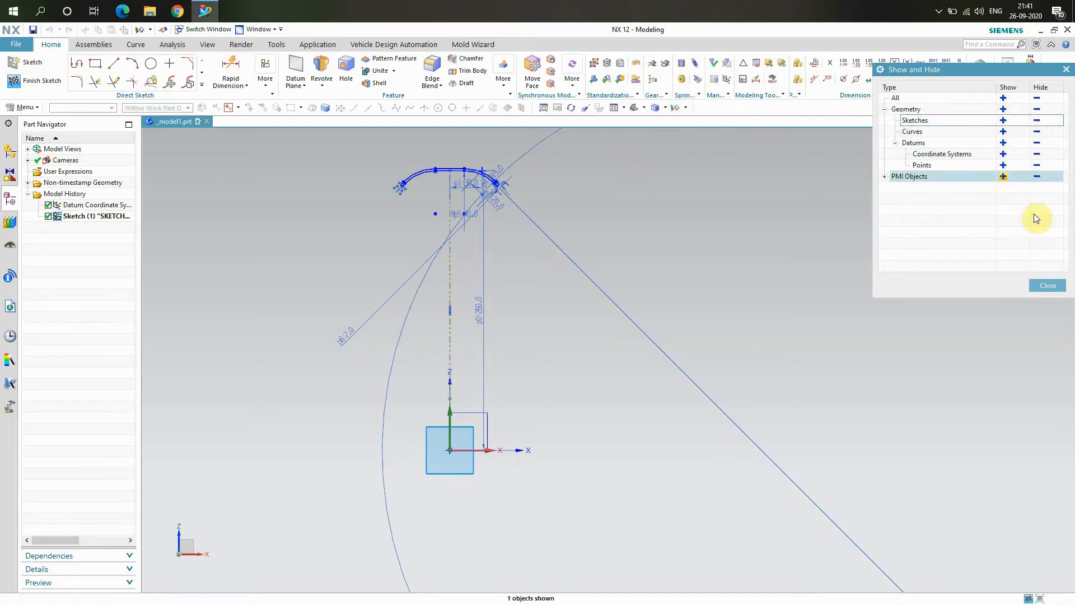
{"action": "left_click", "coordinate": [1048, 285]}
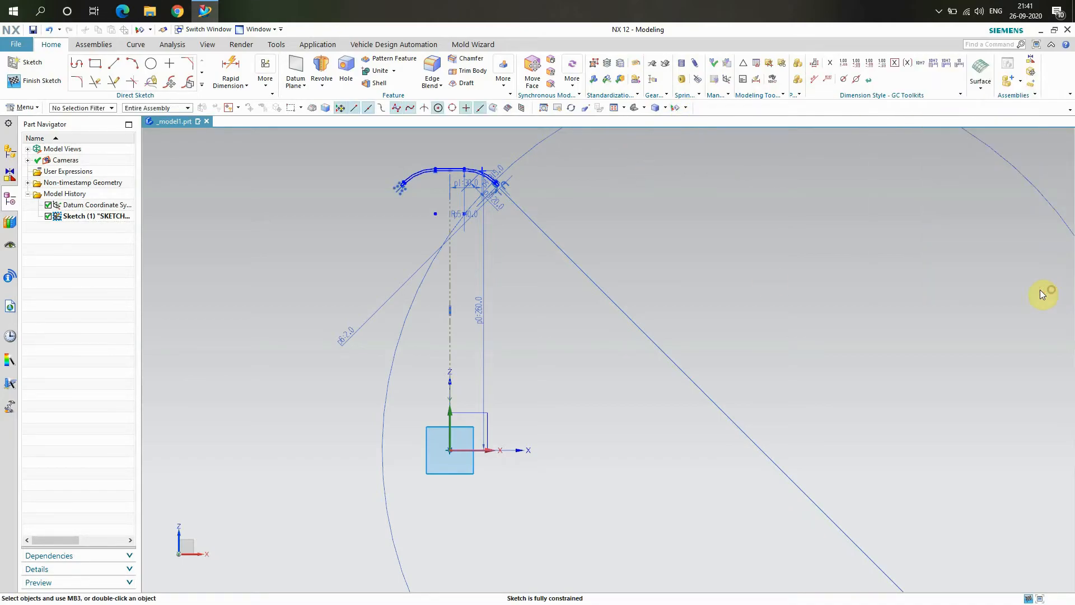
Step: Delete the vertical centerline from the sketch and finish the sketch
{"action": "right_click", "coordinate": [451, 283]}
{"action": "left_click", "coordinate": [479, 538]}
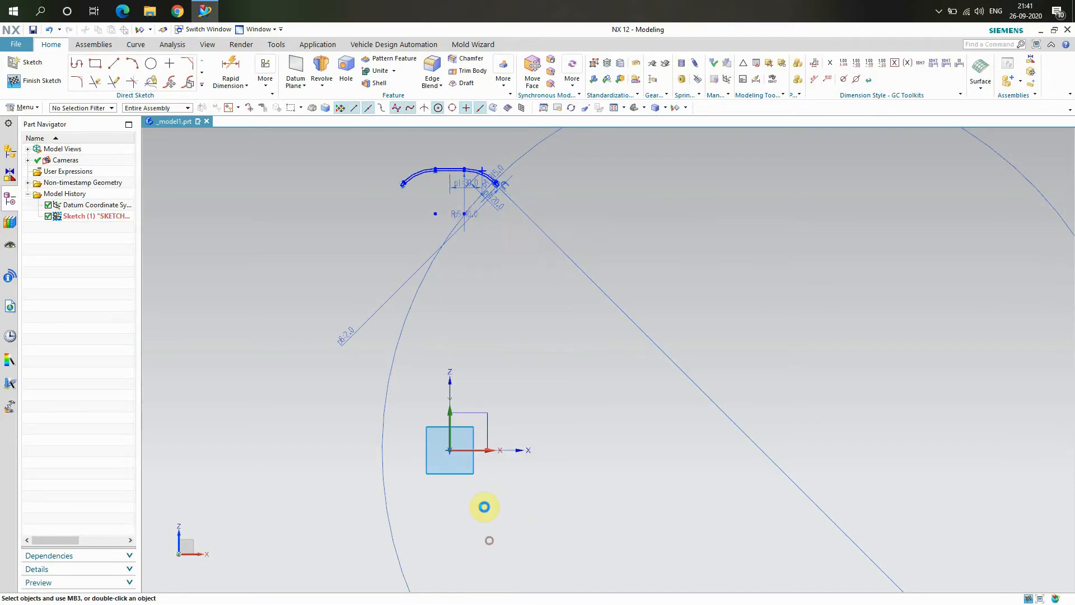
{"action": "left_click", "coordinate": [29, 82]}
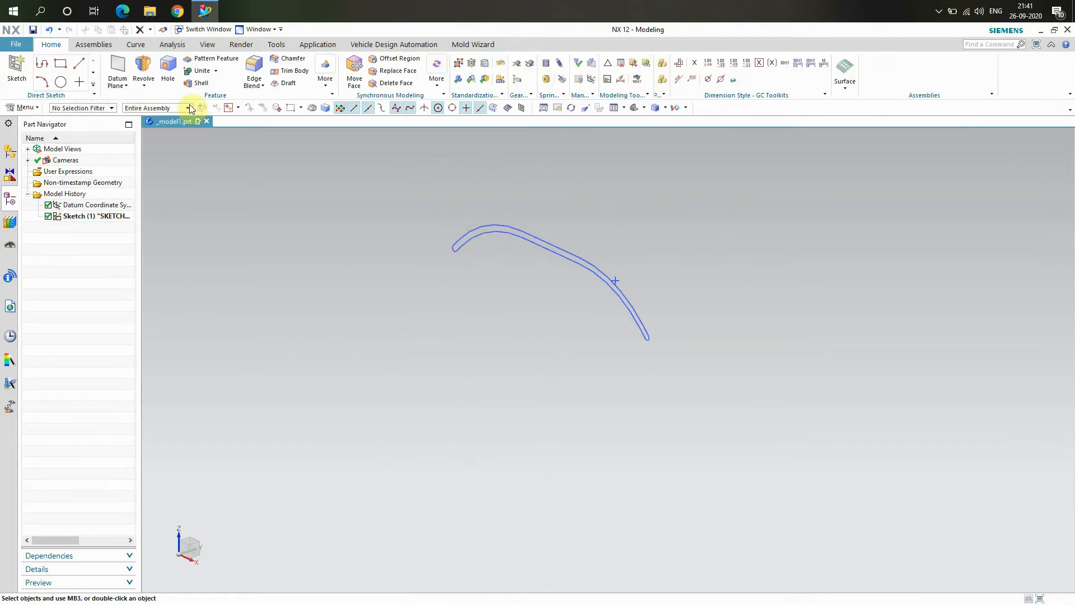
Step: Start a Revolve of the closed profile sketch about the X axis, with the axis passing through the datum origin
{"action": "left_click", "coordinate": [143, 70]}
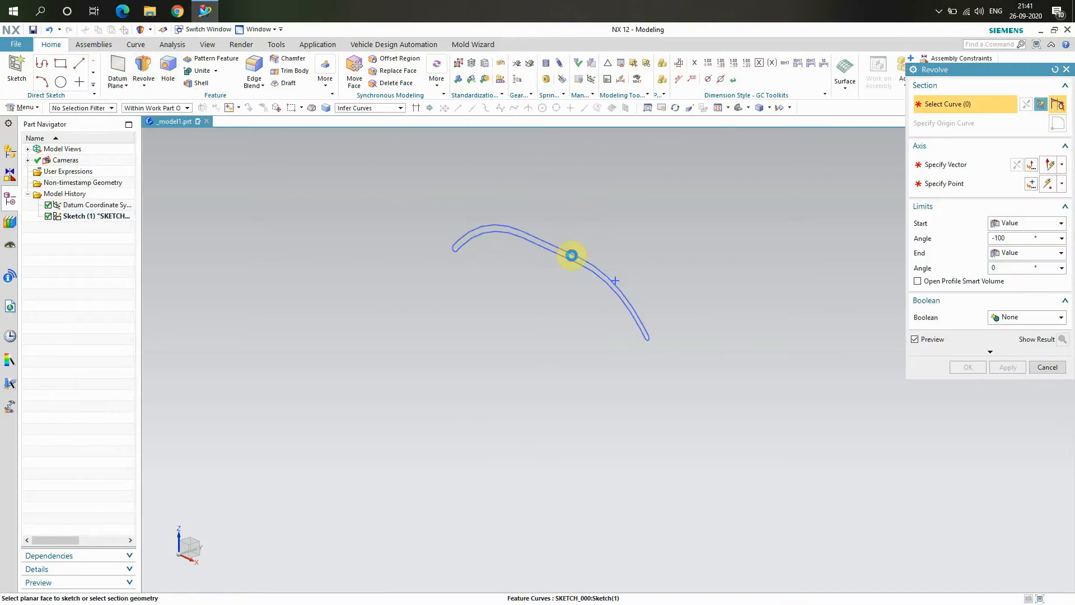
{"action": "left_click", "coordinate": [573, 247]}
{"action": "scroll", "coordinate": [630, 188], "scroll_direction": "up", "scroll_amount": 5}
{"action": "scroll", "coordinate": [638, 187], "scroll_direction": "down", "scroll_amount": 6}
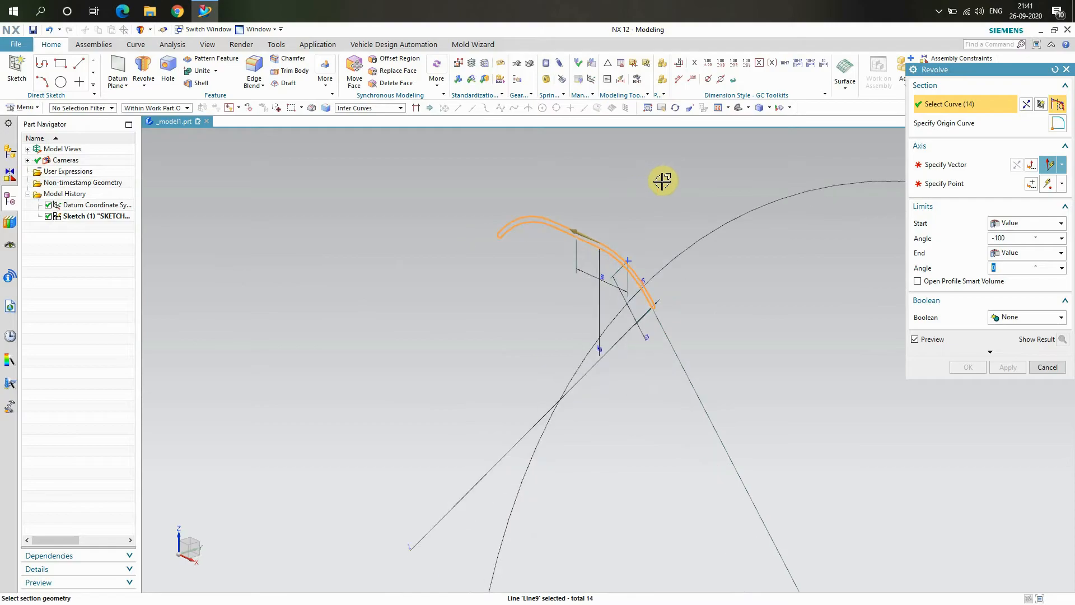
{"action": "scroll", "coordinate": [663, 180], "scroll_direction": "down", "scroll_amount": 2}
{"action": "left_click", "coordinate": [943, 183]}
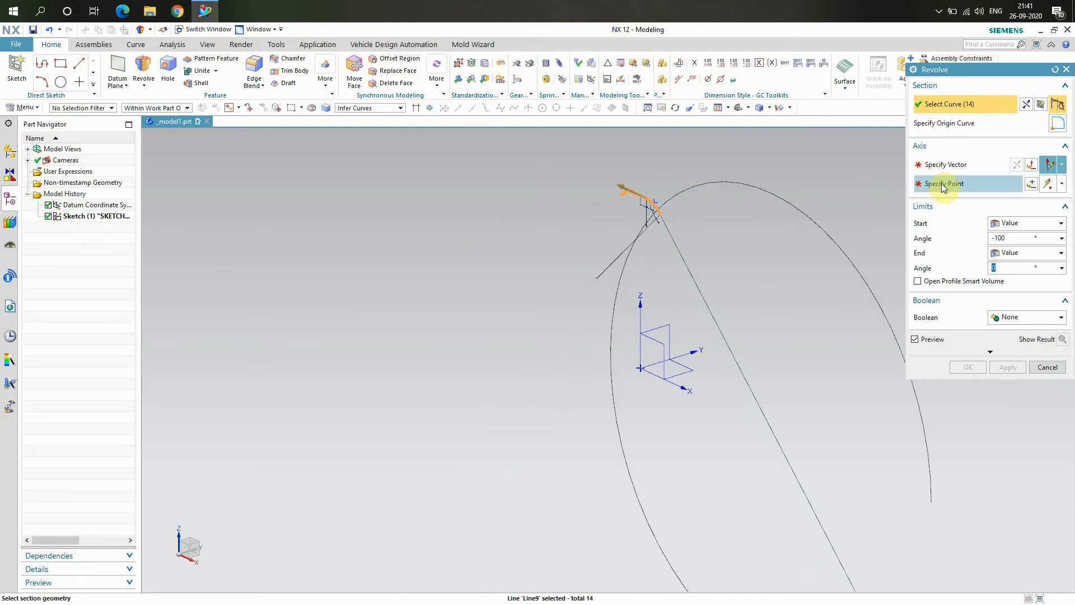
{"action": "left_click", "coordinate": [640, 368]}
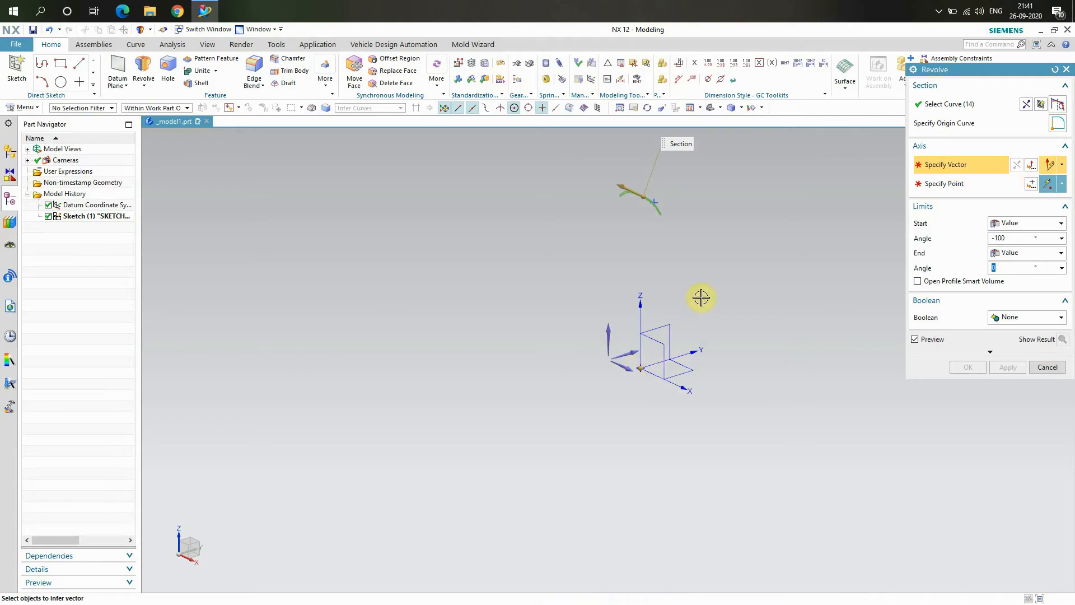
{"action": "left_click", "coordinate": [629, 368]}
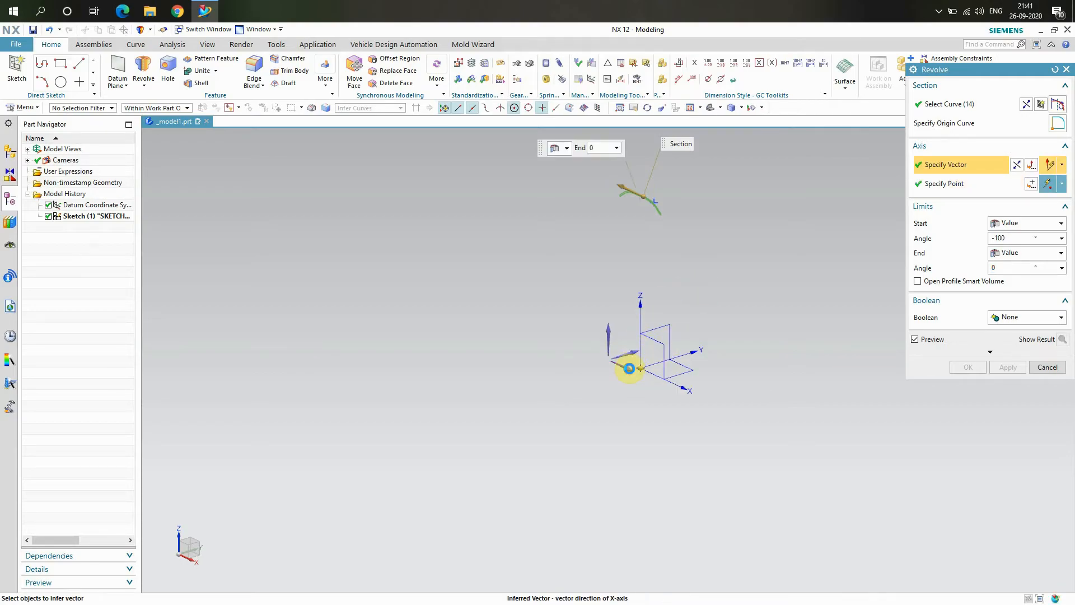
{"action": "left_click", "coordinate": [696, 339]}
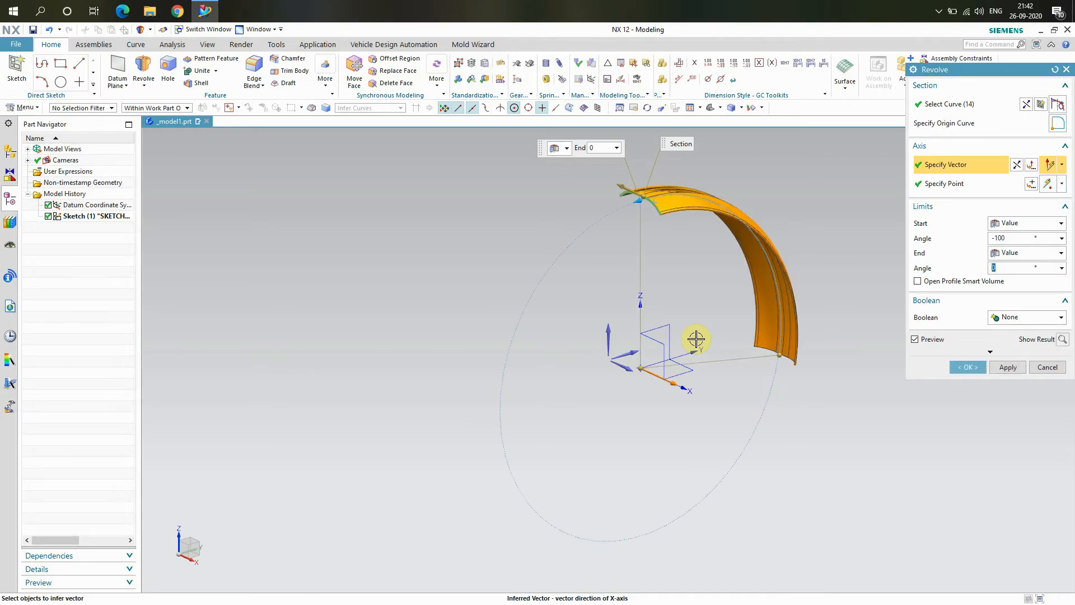
Step: Set the revolve limits from 0 to 157 degrees and create the body
{"action": "scroll", "coordinate": [389, 439], "scroll_direction": "down", "scroll_amount": 3}
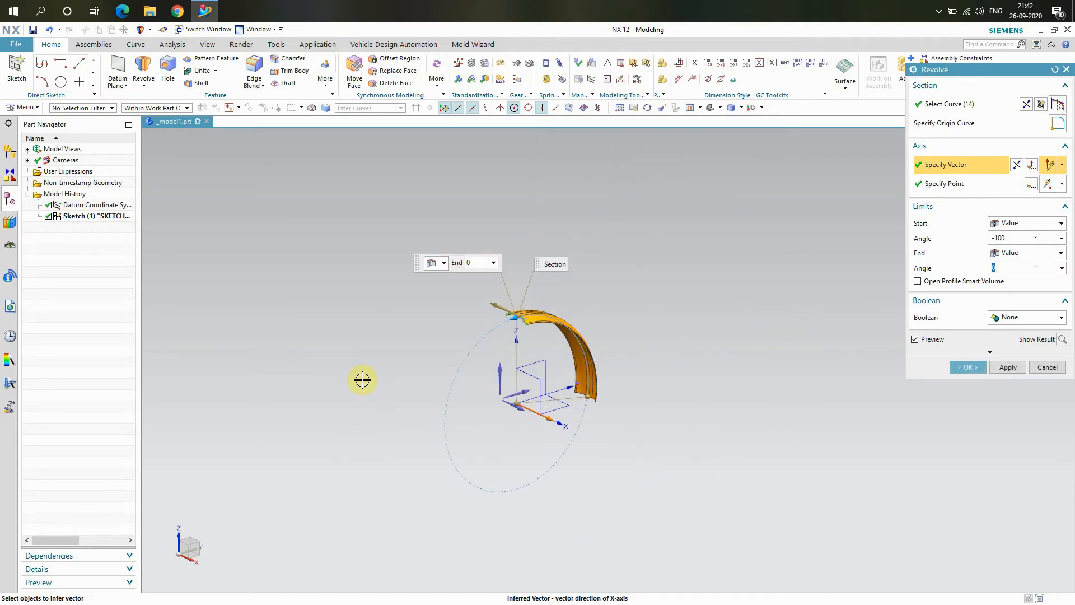
{"action": "right_click", "coordinate": [350, 276]}
{"action": "left_click", "coordinate": [386, 380]}
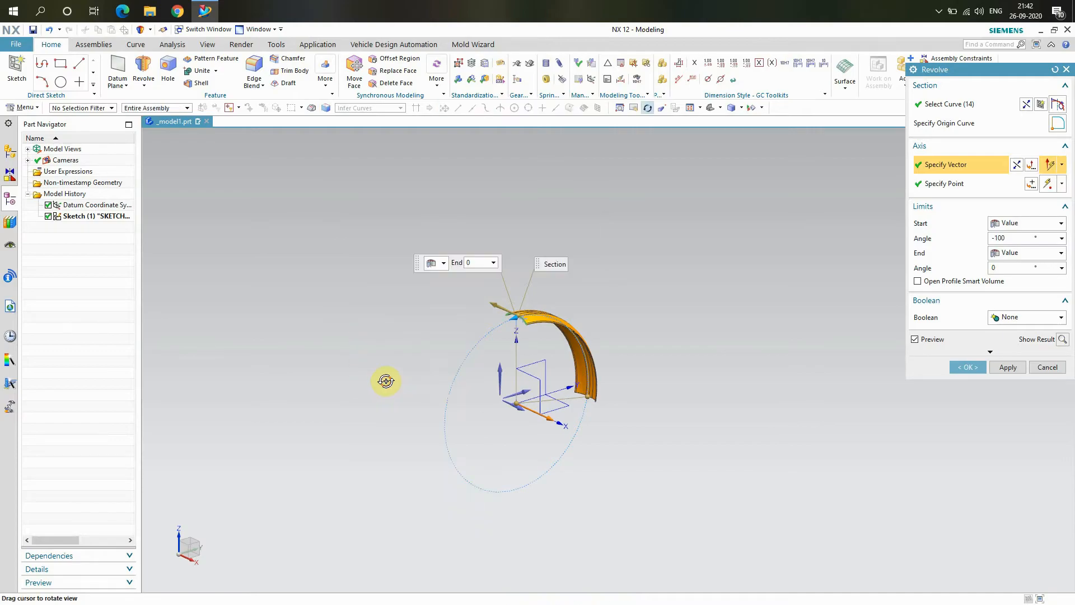
{"action": "left_click_drag", "start_coordinate": [384, 379], "coordinate": [365, 353]}
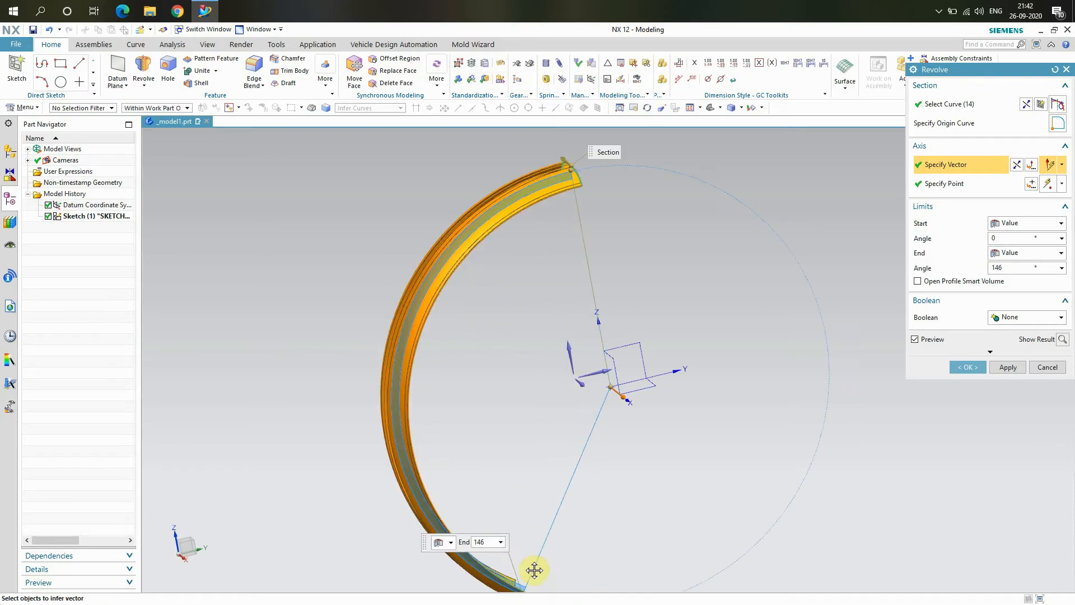
{"action": "left_click_drag", "start_coordinate": [535, 570], "coordinate": [567, 577]}
{"action": "left_click", "coordinate": [967, 368]}
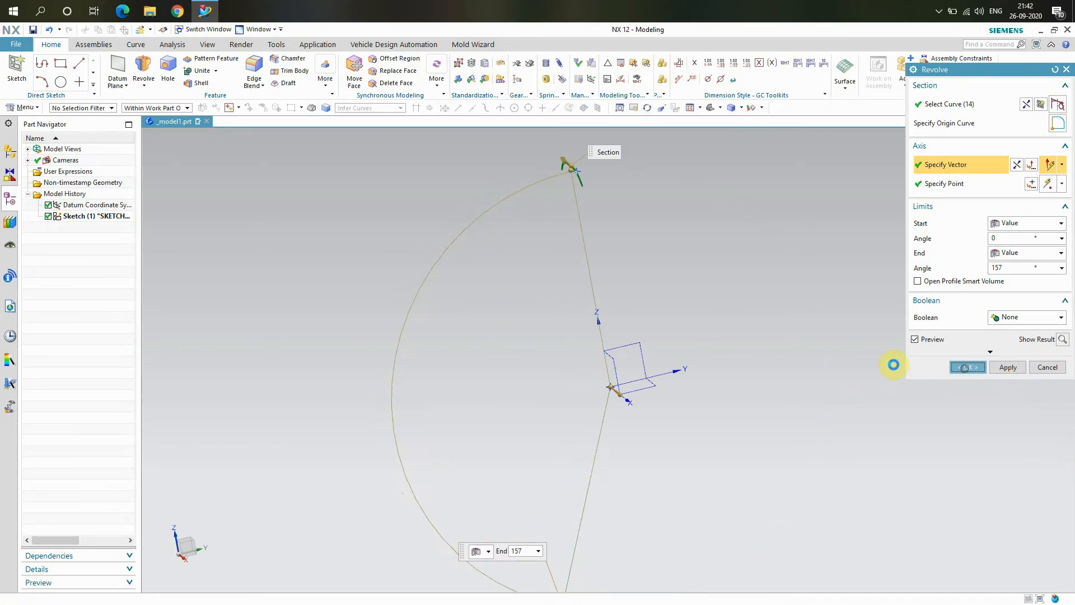
Step: Examine the outer and inner sides of the revolved body from several angles
{"action": "right_click", "coordinate": [753, 231]}
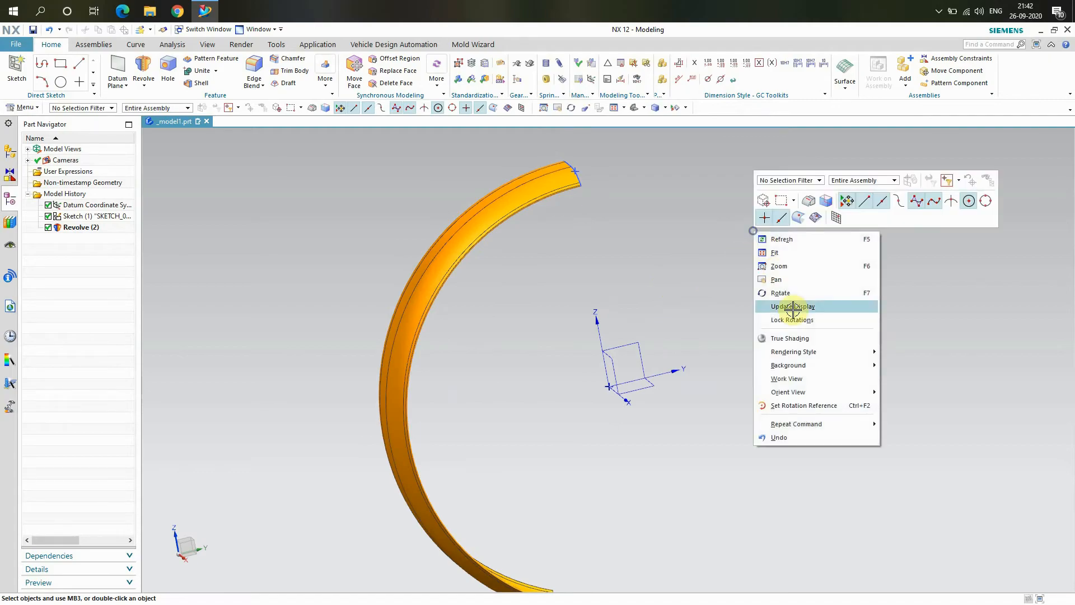
{"action": "left_click", "coordinate": [801, 293]}
{"action": "left_click_drag", "start_coordinate": [801, 317], "coordinate": [536, 361]}
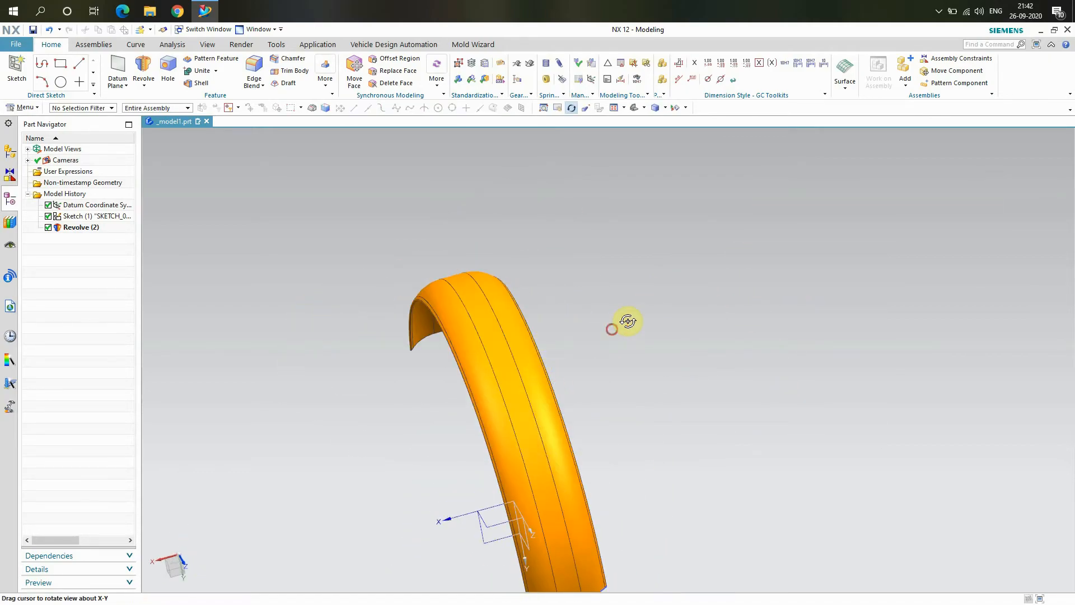
{"action": "left_click_drag", "start_coordinate": [628, 321], "coordinate": [697, 347]}
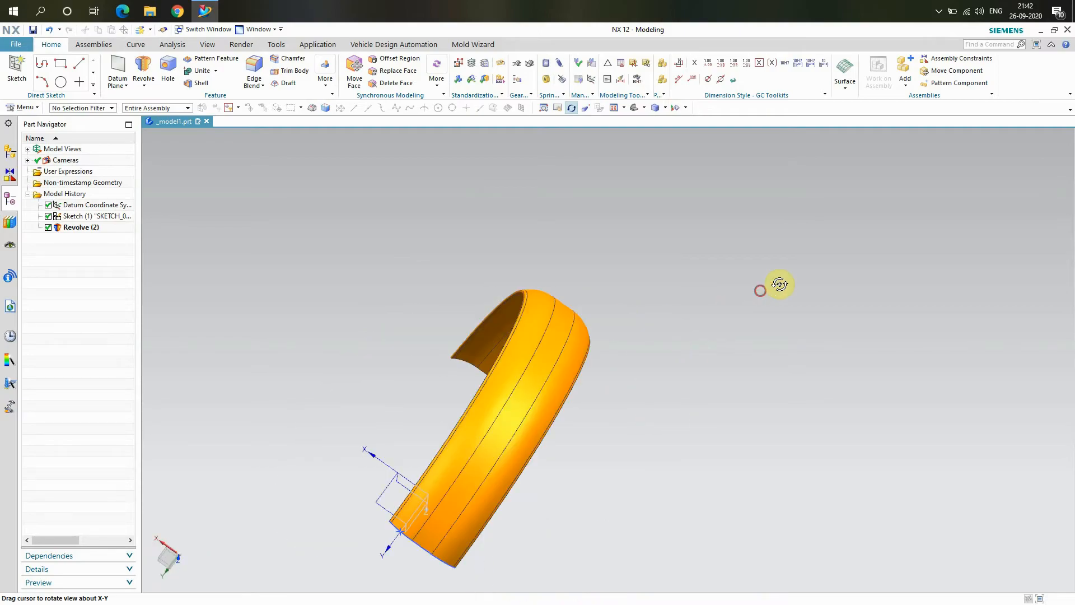
{"action": "left_click_drag", "start_coordinate": [780, 284], "coordinate": [718, 266]}
{"action": "right_click", "coordinate": [720, 228]}
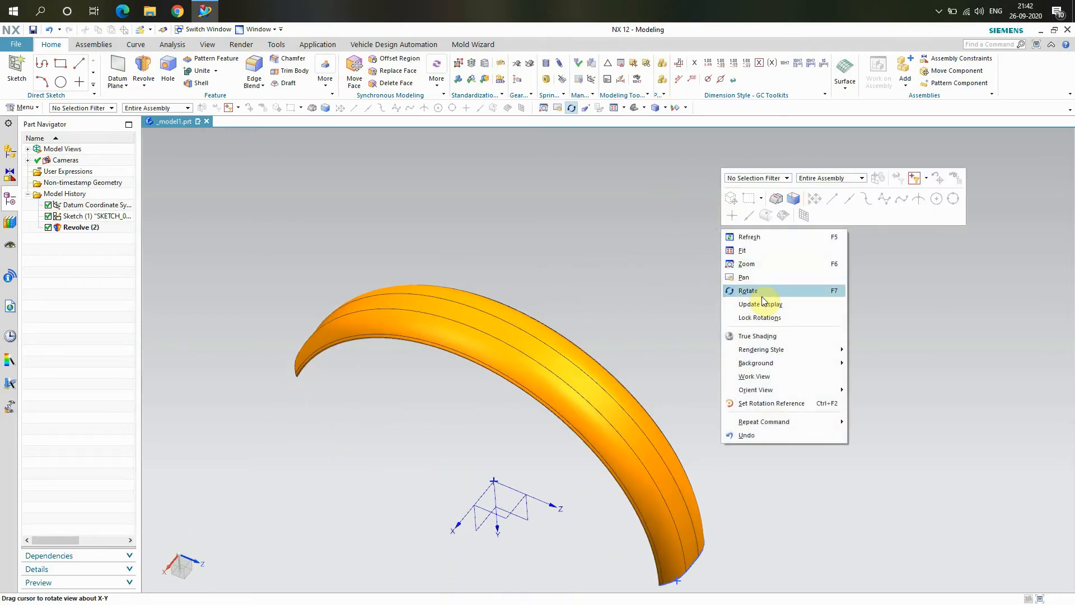
{"action": "left_click", "coordinate": [763, 285]}
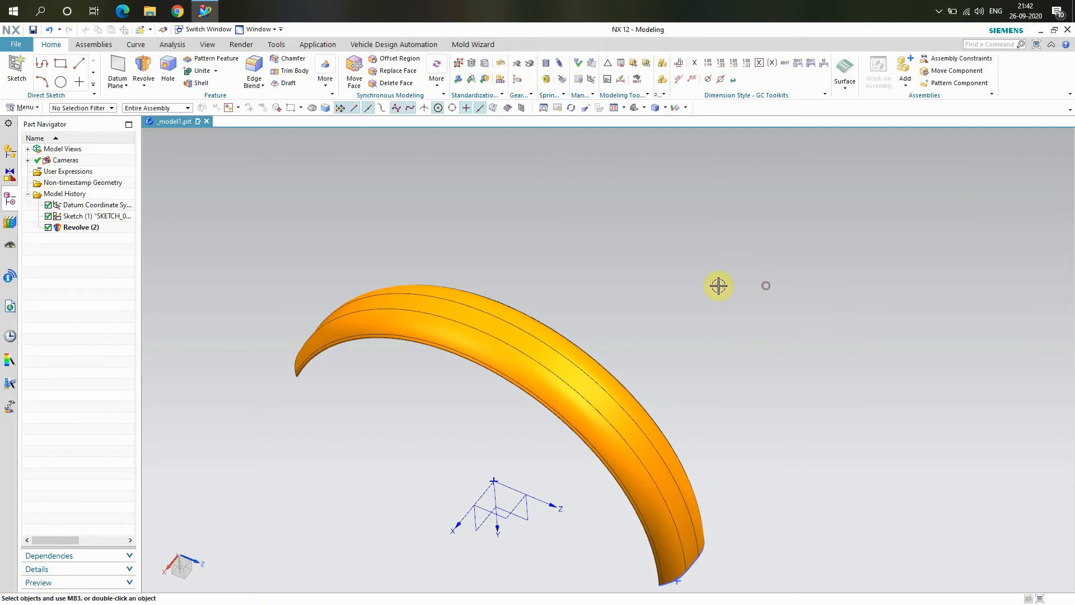
Step: Create a new sketch on the YZ plane of the datum coordinate system
{"action": "left_click", "coordinate": [18, 73]}
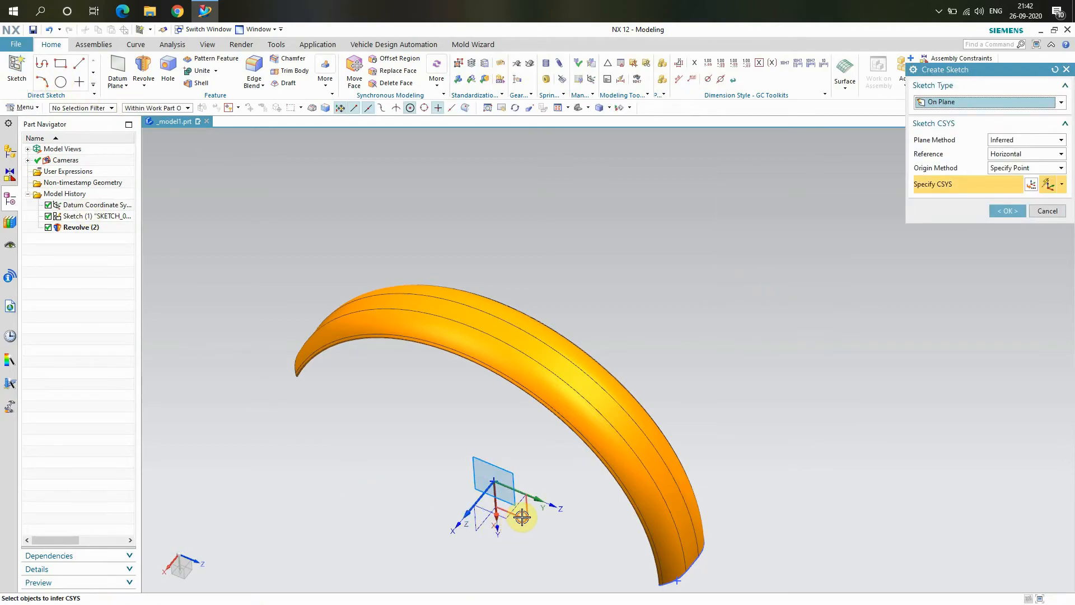
{"action": "left_click", "coordinate": [522, 517]}
{"action": "left_click", "coordinate": [1017, 212]}
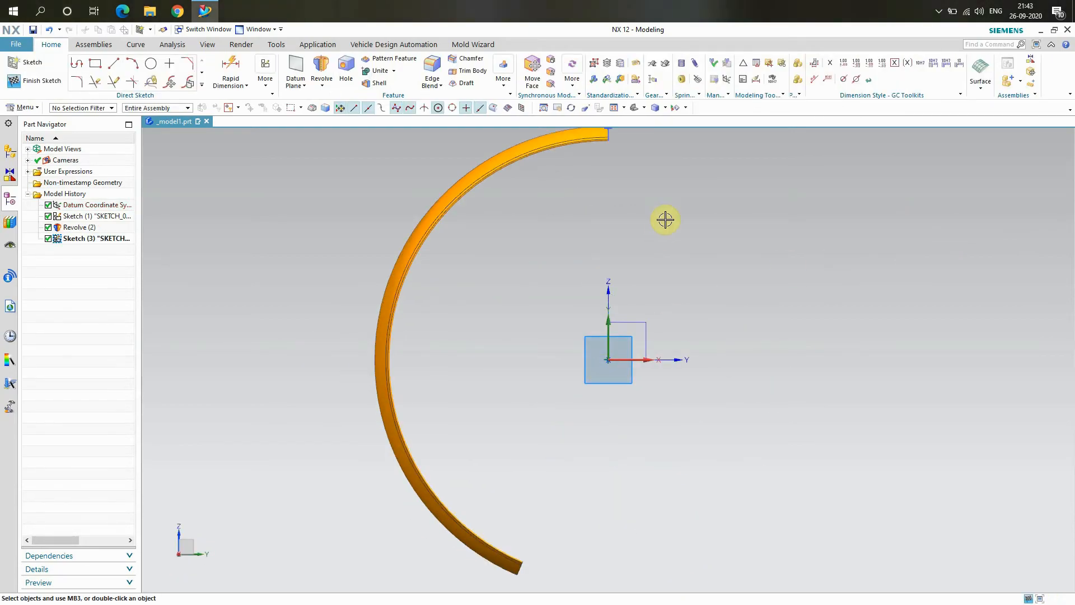
{"action": "scroll", "coordinate": [729, 151], "scroll_direction": "up", "scroll_amount": 4}
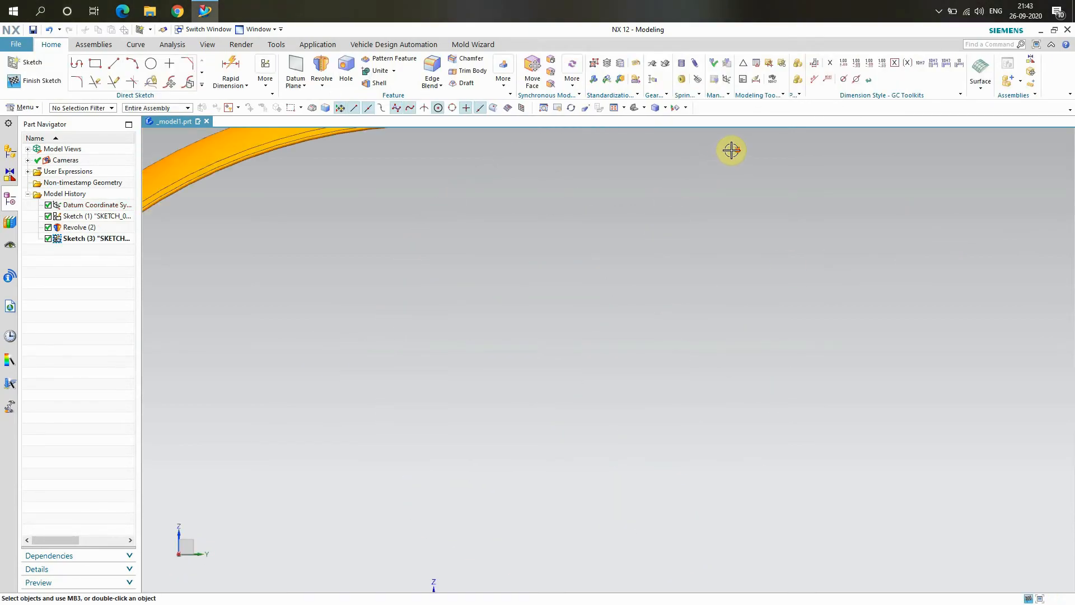
{"action": "scroll", "coordinate": [737, 172], "scroll_direction": "down", "scroll_amount": 4}
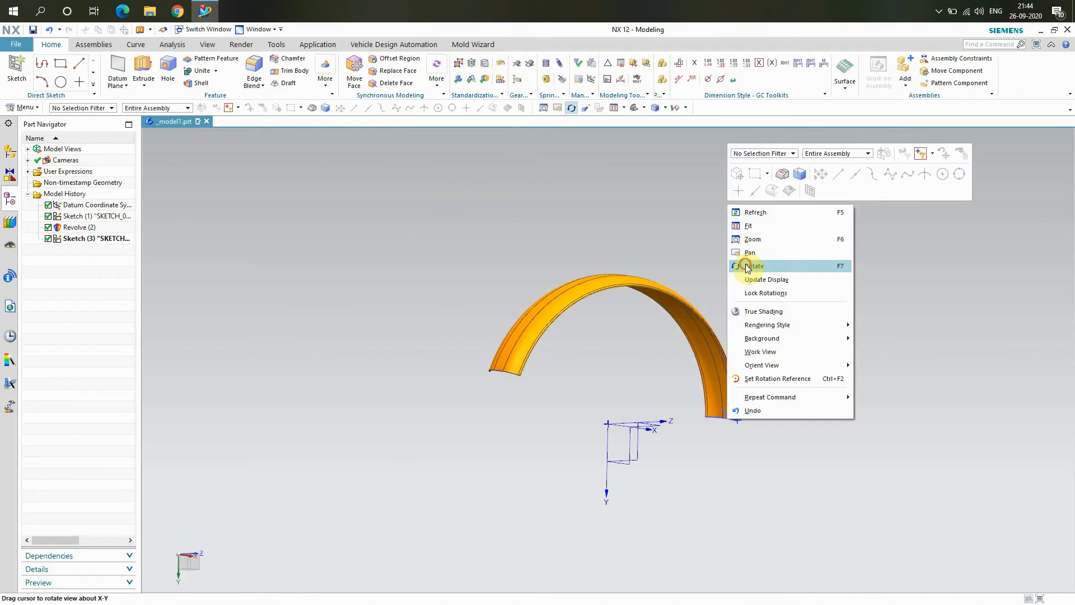
Step: Turn on True Shading for the model display
{"action": "left_click", "coordinate": [746, 266]}
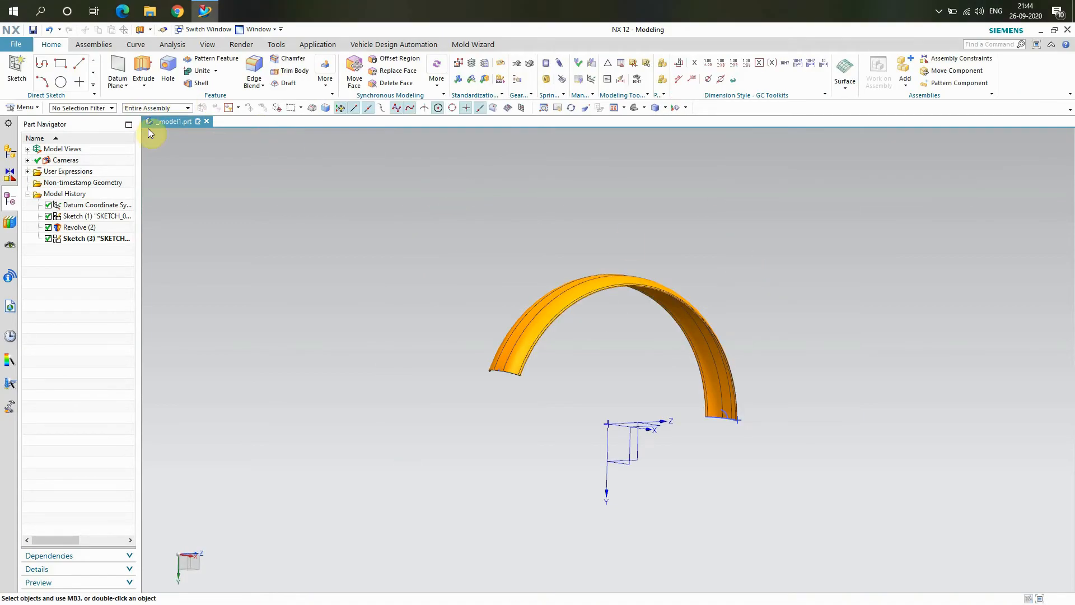
{"action": "right_click", "coordinate": [431, 231]}
{"action": "left_click", "coordinate": [456, 335]}
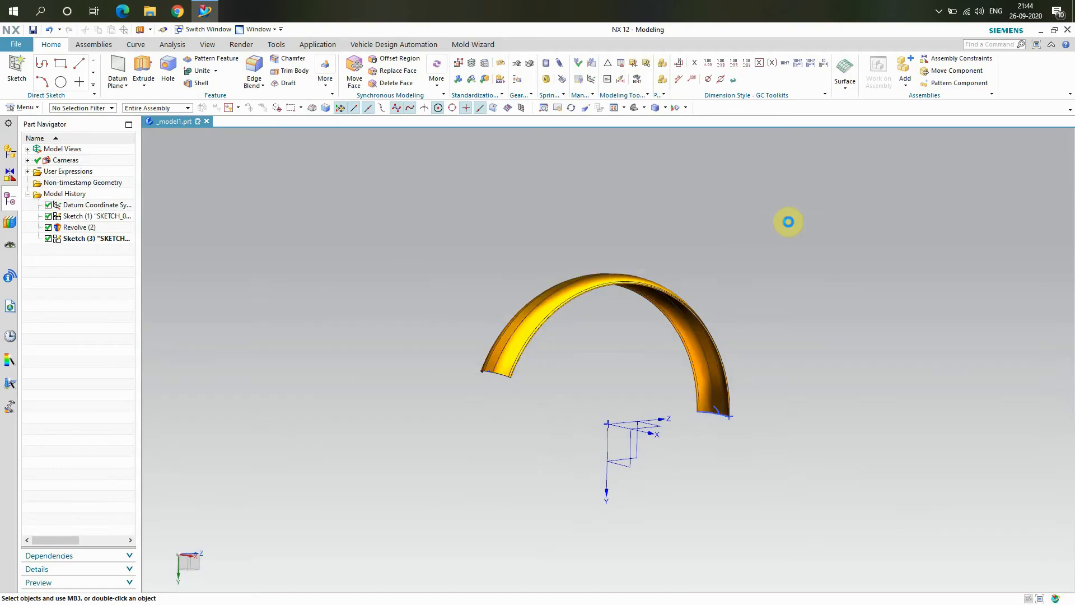
Step: Examine the curved body in True Shading from several directions
{"action": "right_click", "coordinate": [798, 208]}
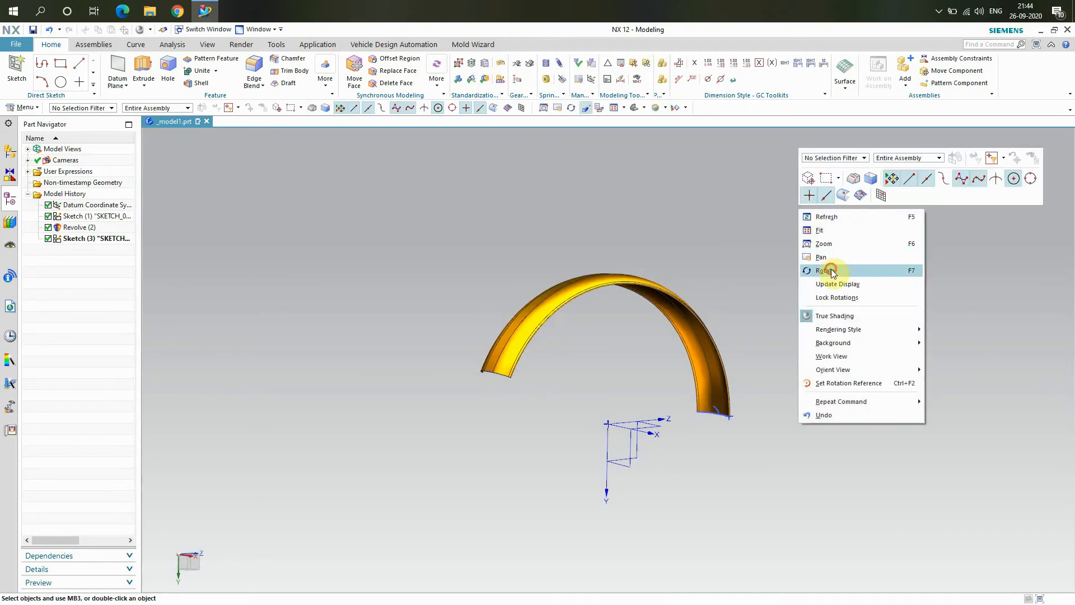
{"action": "left_click", "coordinate": [828, 269]}
{"action": "left_click_drag", "start_coordinate": [859, 321], "coordinate": [710, 297]}
{"action": "left_click_drag", "start_coordinate": [803, 283], "coordinate": [784, 353]}
{"action": "left_click_drag", "start_coordinate": [763, 260], "coordinate": [789, 286]}
{"action": "right_click", "coordinate": [915, 217]}
{"action": "left_click", "coordinate": [942, 279]}
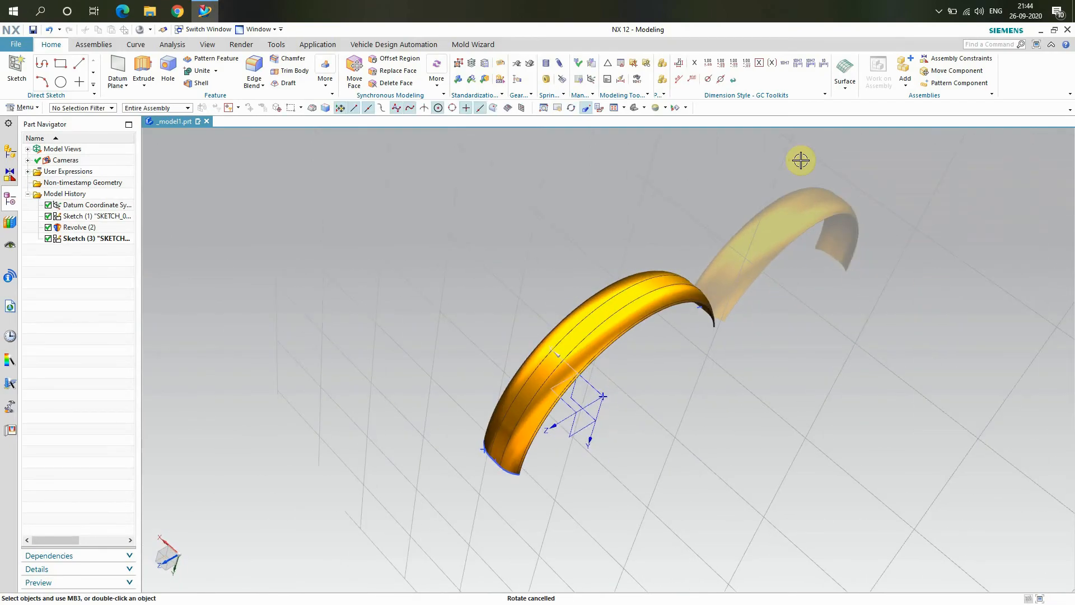
Step: Hide all sketches and datums so that only the revolved body is displayed
{"action": "left_click", "coordinate": [685, 108]}
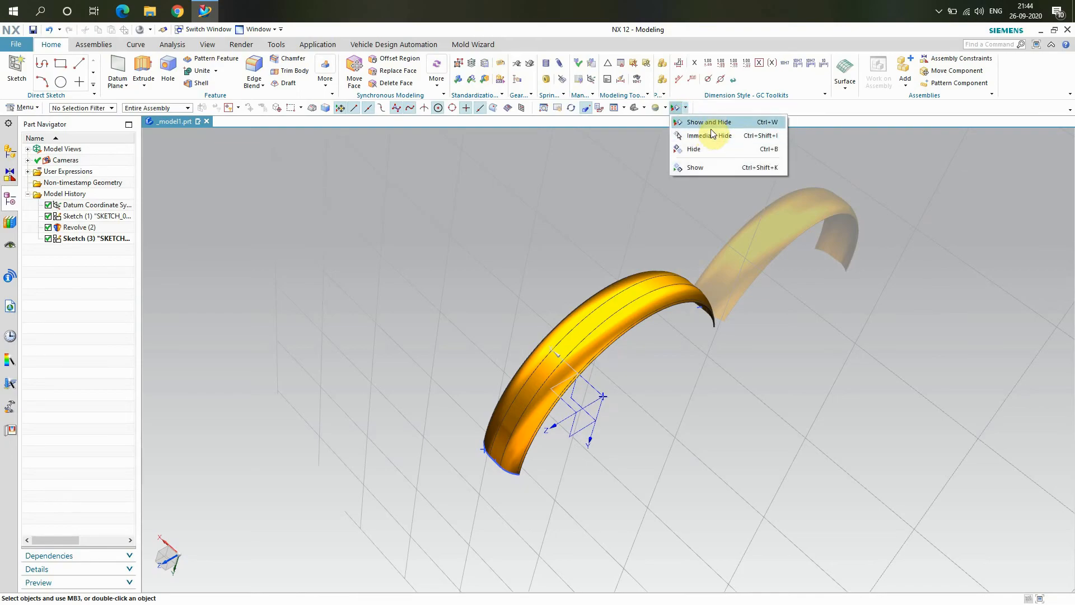
{"action": "left_click", "coordinate": [710, 122]}
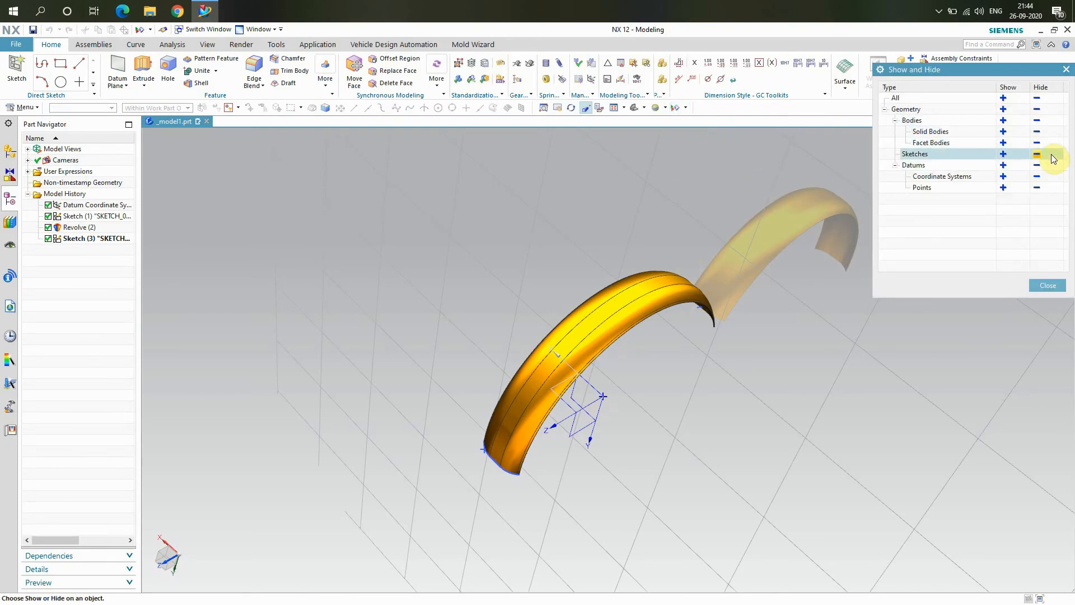
{"action": "left_click", "coordinate": [1038, 154]}
{"action": "left_click", "coordinate": [1037, 165]}
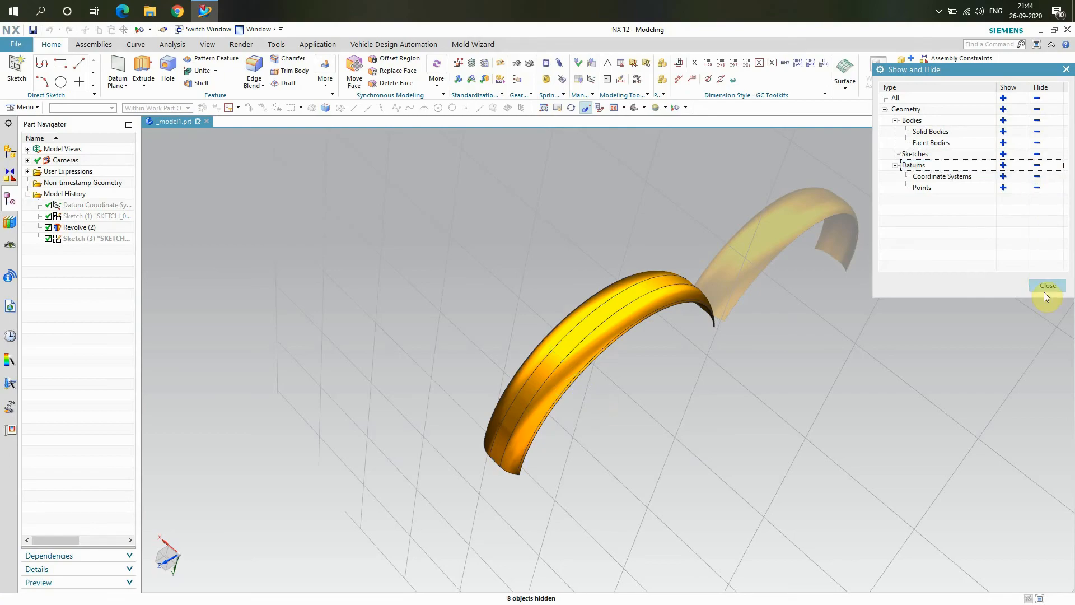
{"action": "left_click", "coordinate": [1048, 285]}
Step: Inspect the finished body on its own from the opposite side
{"action": "right_click", "coordinate": [863, 274]}
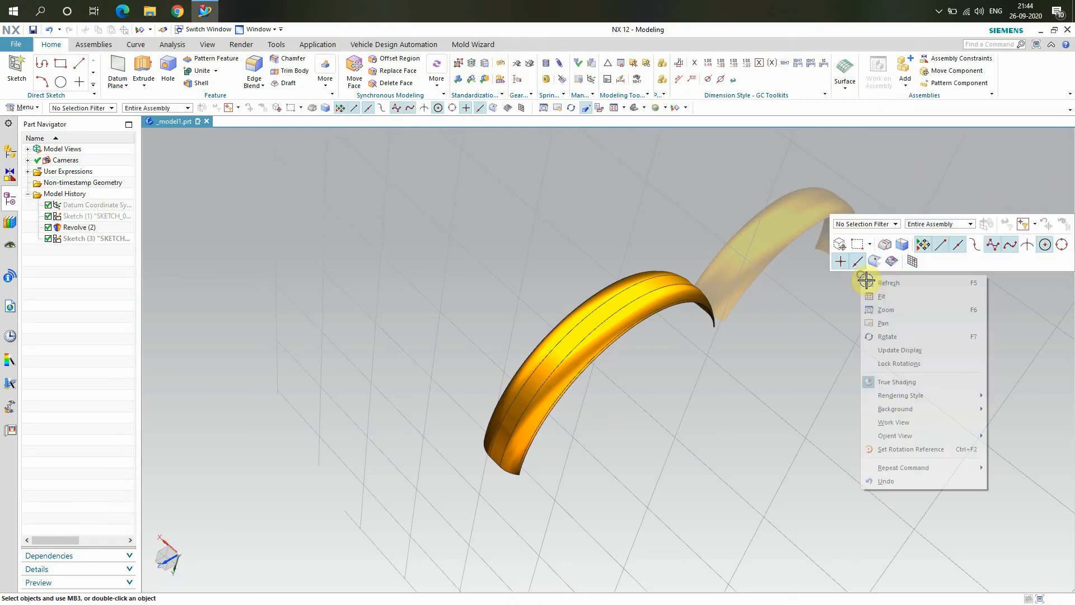
{"action": "left_click", "coordinate": [880, 336]}
{"action": "left_click_drag", "start_coordinate": [847, 380], "coordinate": [885, 321]}
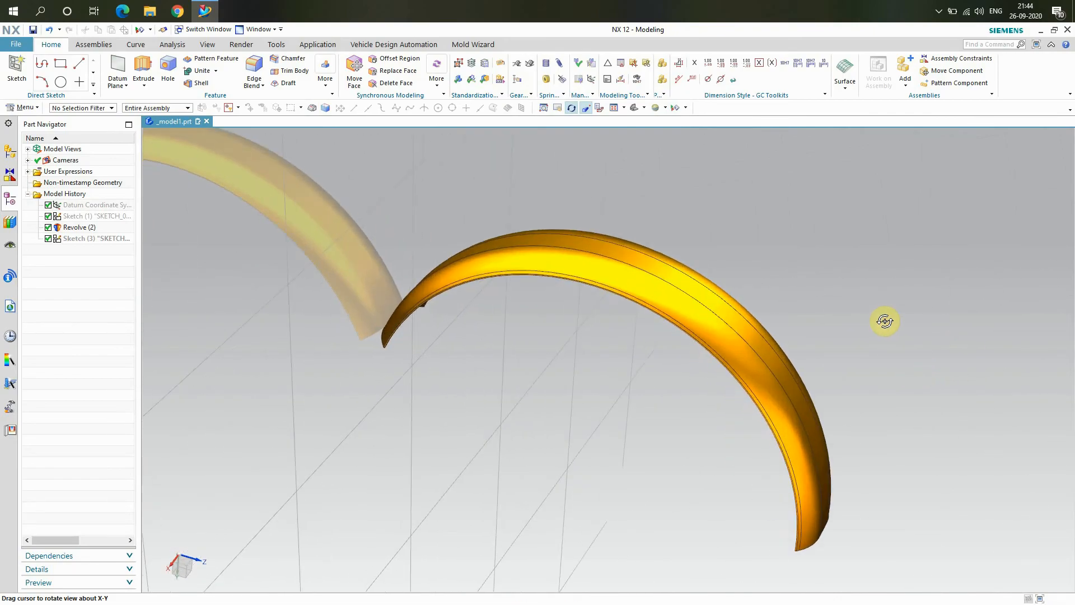
{"action": "right_click", "coordinate": [822, 213]}
{"action": "left_click", "coordinate": [858, 273]}
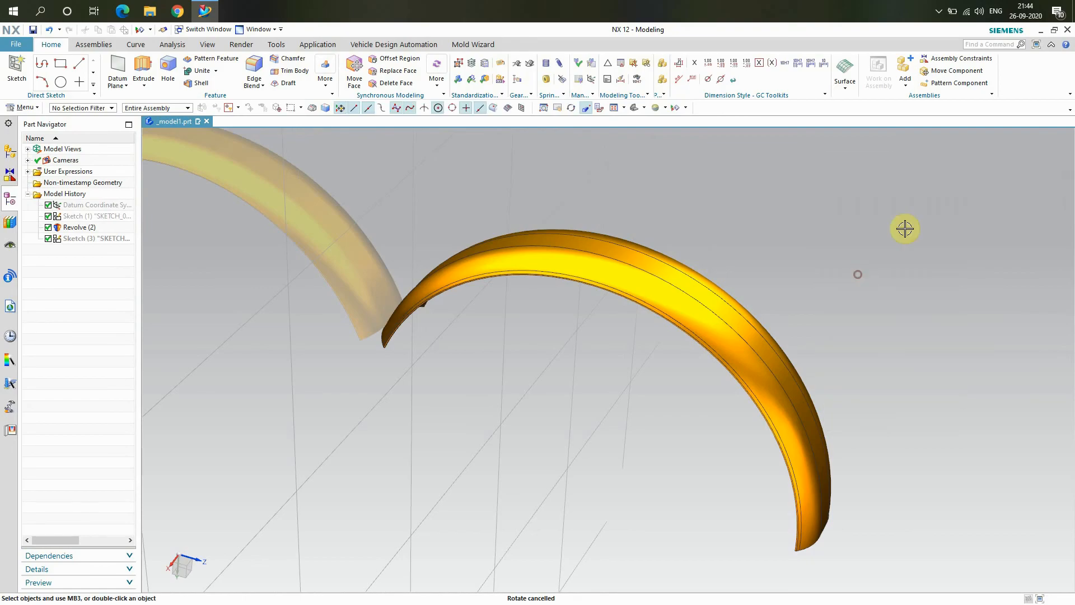
{"action": "left_click", "coordinate": [939, 13]}
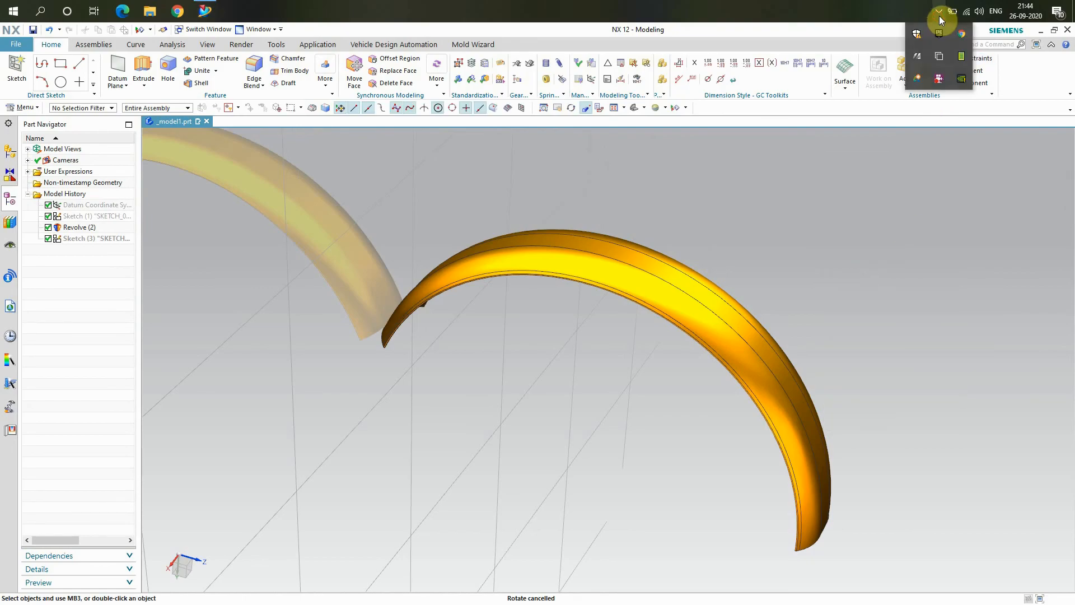
{"action": "right_click", "coordinate": [941, 79]}
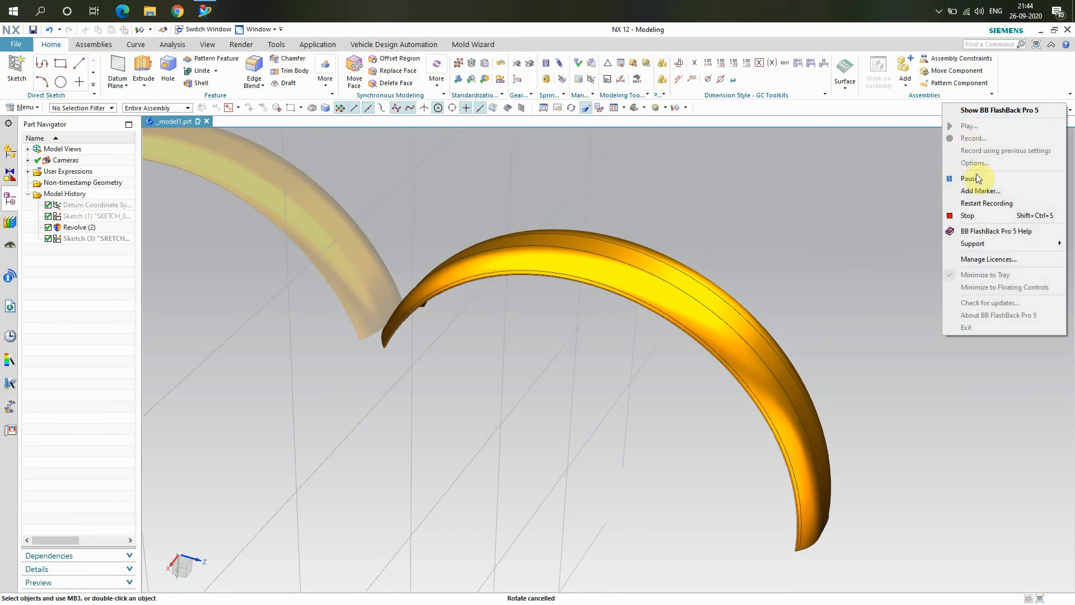
{"action": "left_click", "coordinate": [980, 222]}
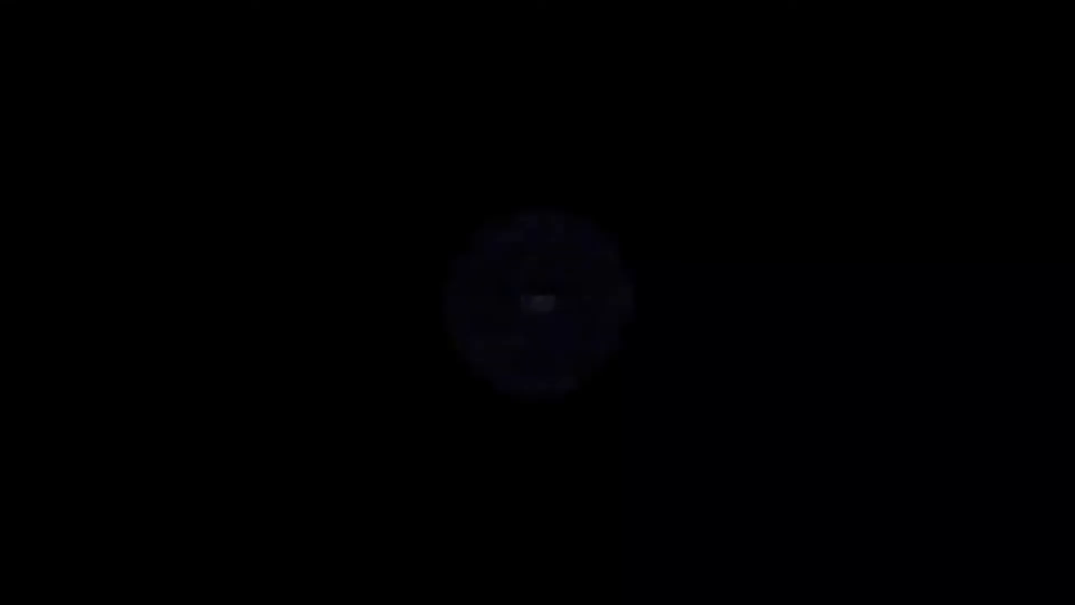